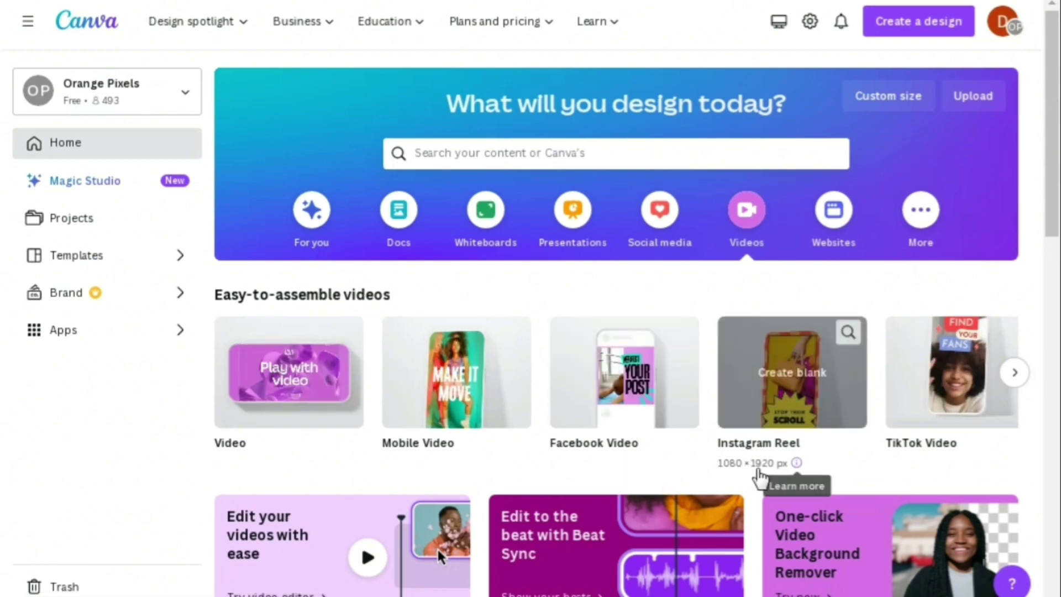
Step: Create a blank Facebook Video design and place uploaded pizza images on the page
{"action": "left_click", "coordinate": [627, 399]}
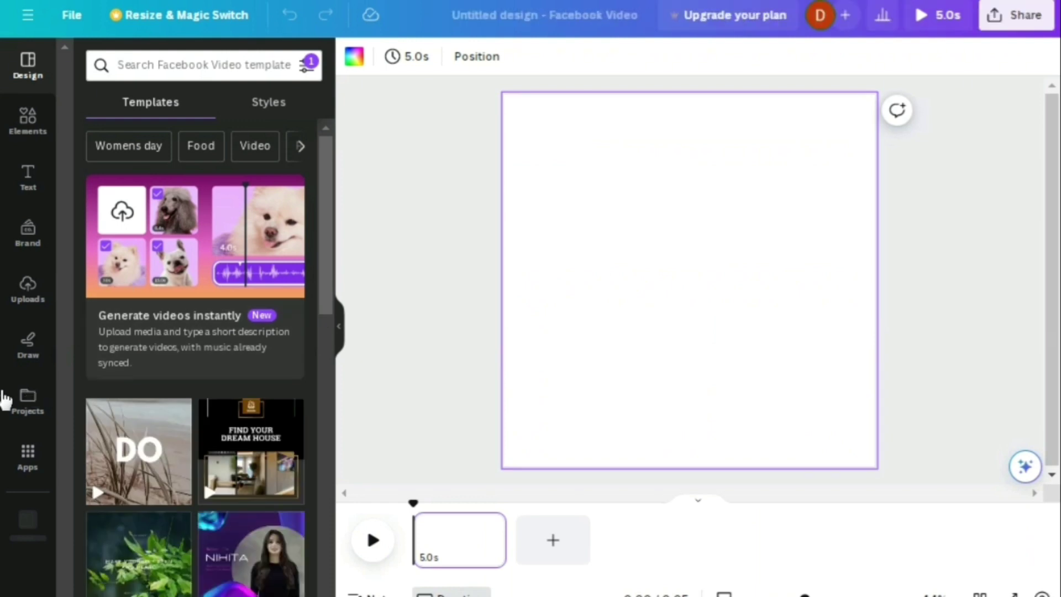
{"action": "left_click", "coordinate": [28, 290]}
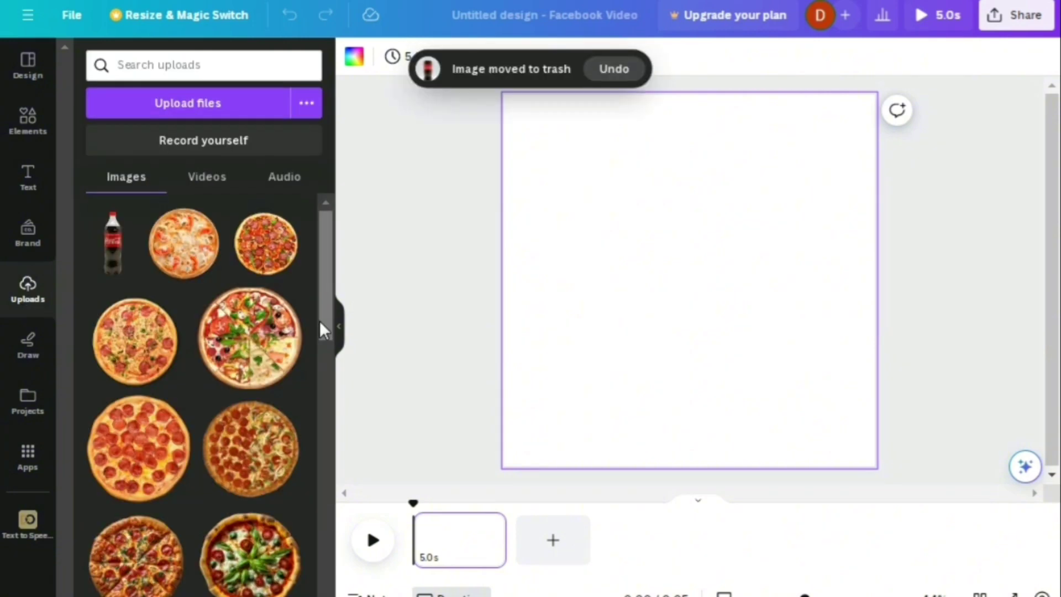
{"action": "left_click_drag", "start_coordinate": [320, 320], "coordinate": [320, 323]}
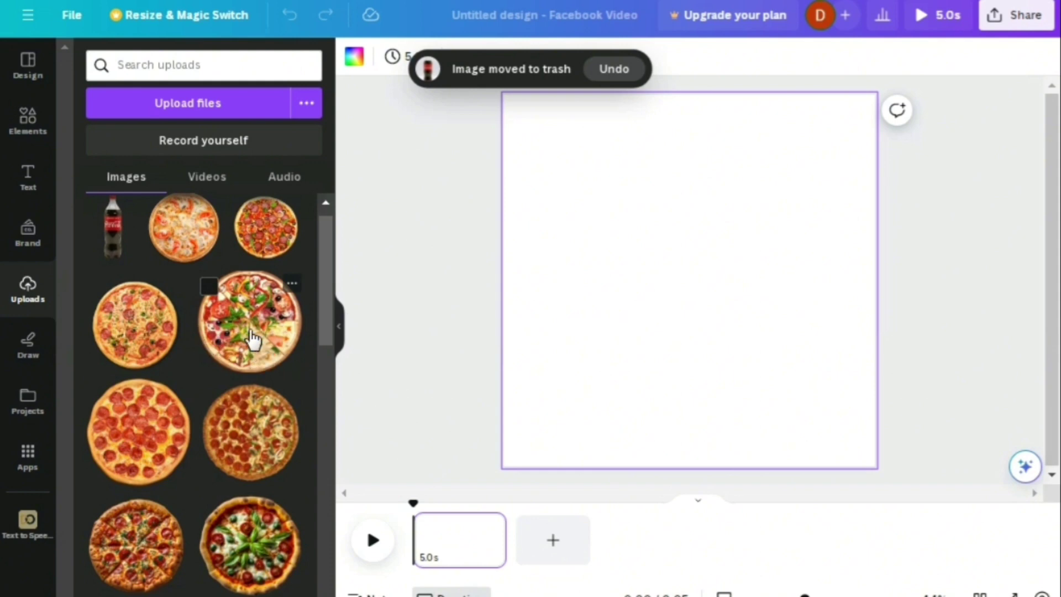
{"action": "left_click", "coordinate": [259, 564]}
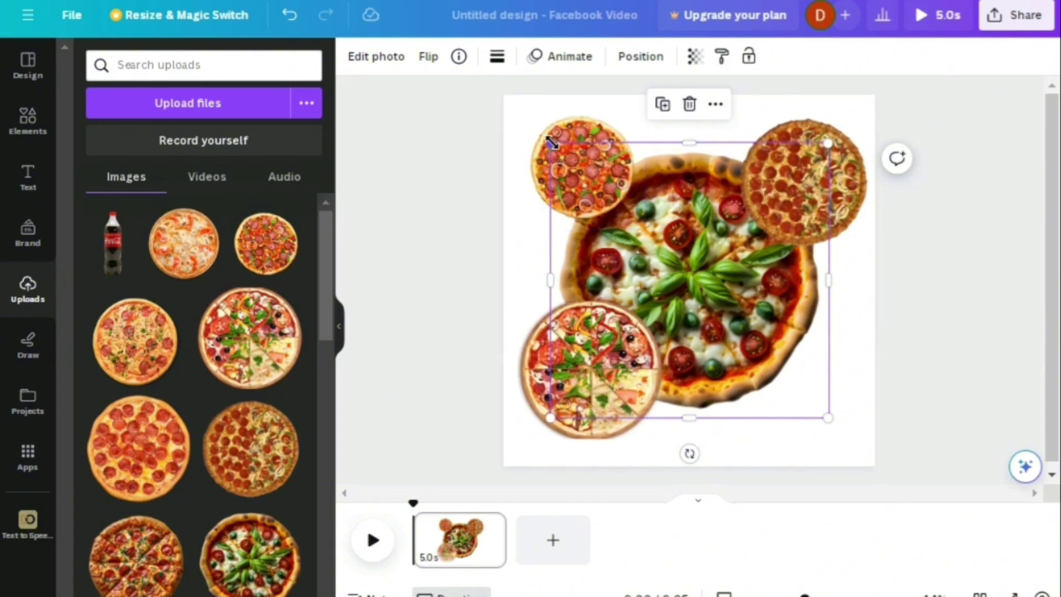
Step: Shrink the large basil pizza to about half its size and slightly reduce the sliced pizza beside it
{"action": "left_click_drag", "start_coordinate": [547, 147], "coordinate": [676, 298]}
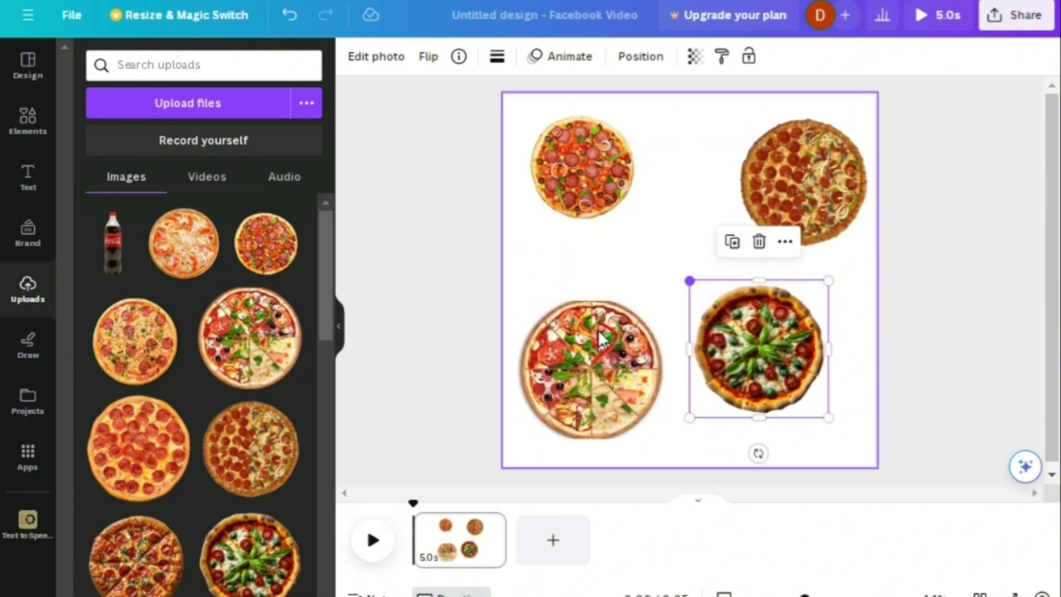
{"action": "left_click", "coordinate": [595, 331]}
{"action": "left_click_drag", "start_coordinate": [516, 305], "coordinate": [532, 320]}
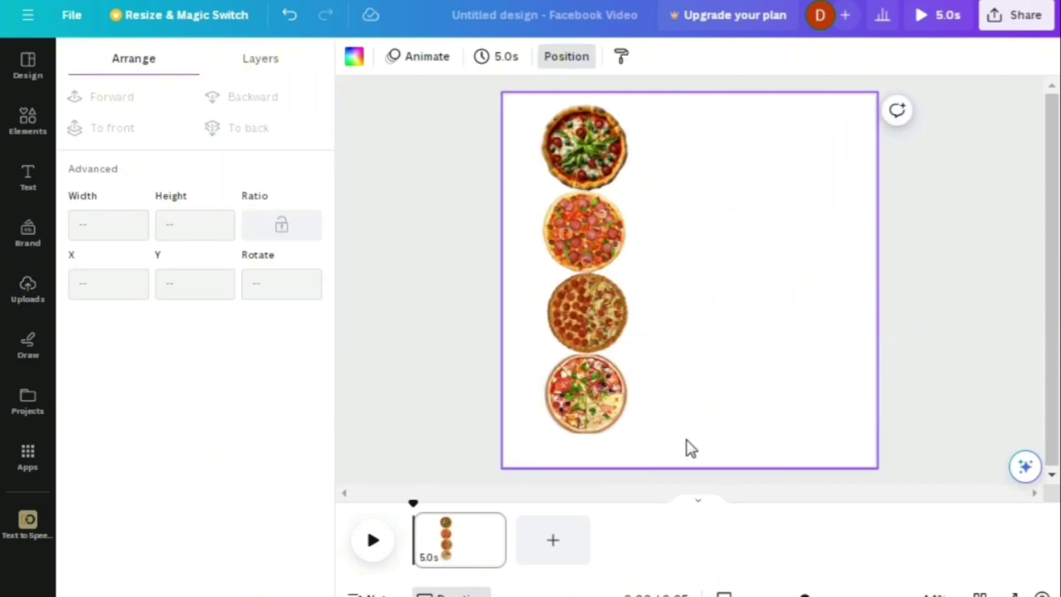
Step: Group the four vertically stacked pizzas and enlarge the group to span the full page height
{"action": "left_click_drag", "start_coordinate": [659, 441], "coordinate": [533, 130]}
{"action": "left_click", "coordinate": [534, 98]}
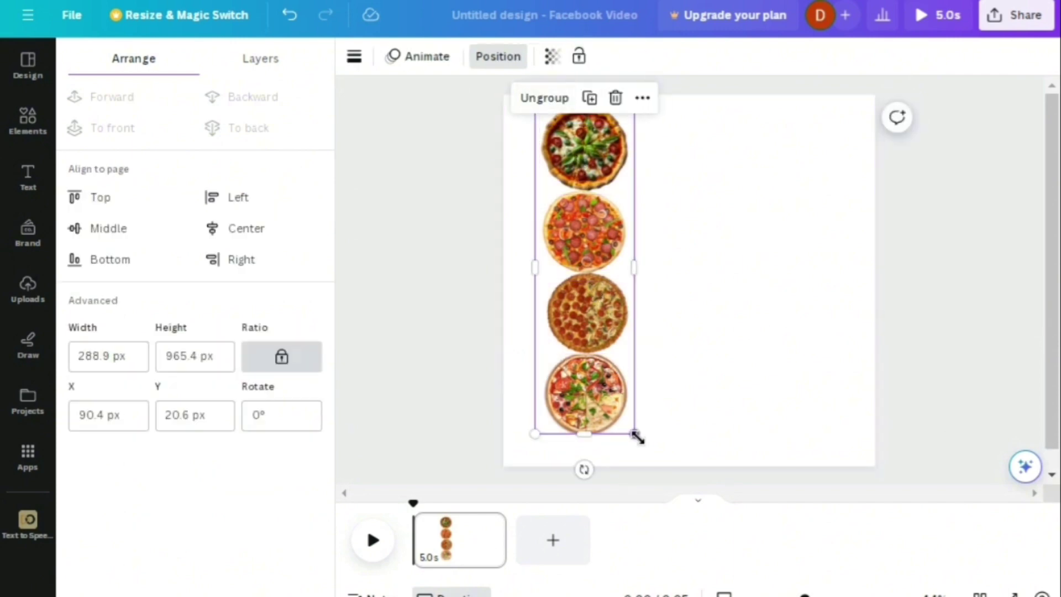
{"action": "left_click_drag", "start_coordinate": [634, 436], "coordinate": [649, 481]}
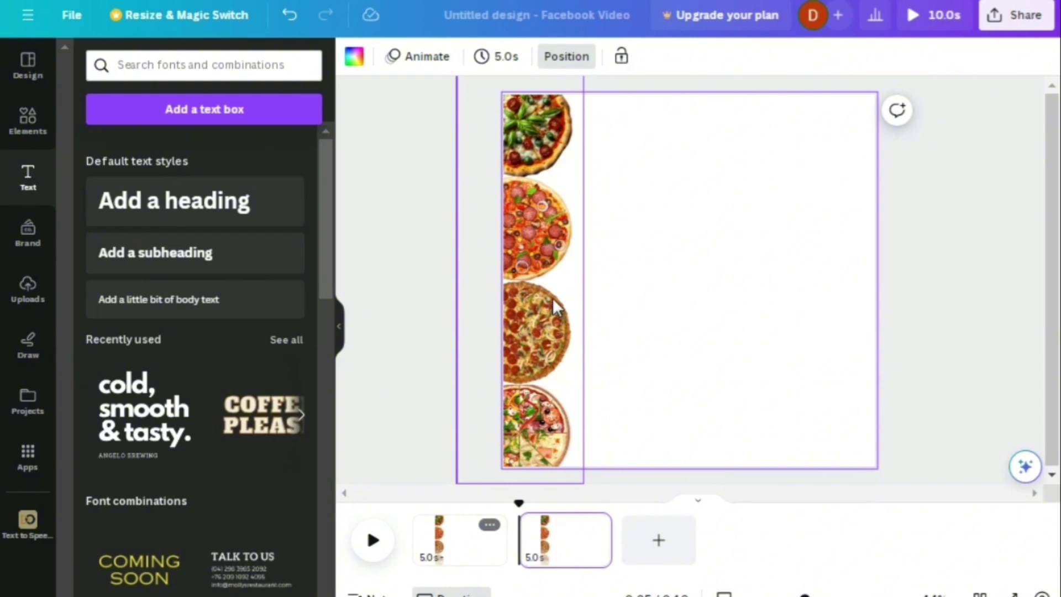
Step: Move the pizza group almost entirely off the page's left edge and shorten the page to 1.5 seconds
{"action": "left_click", "coordinate": [552, 297]}
{"action": "left_click_drag", "start_coordinate": [552, 297], "coordinate": [492, 297]}
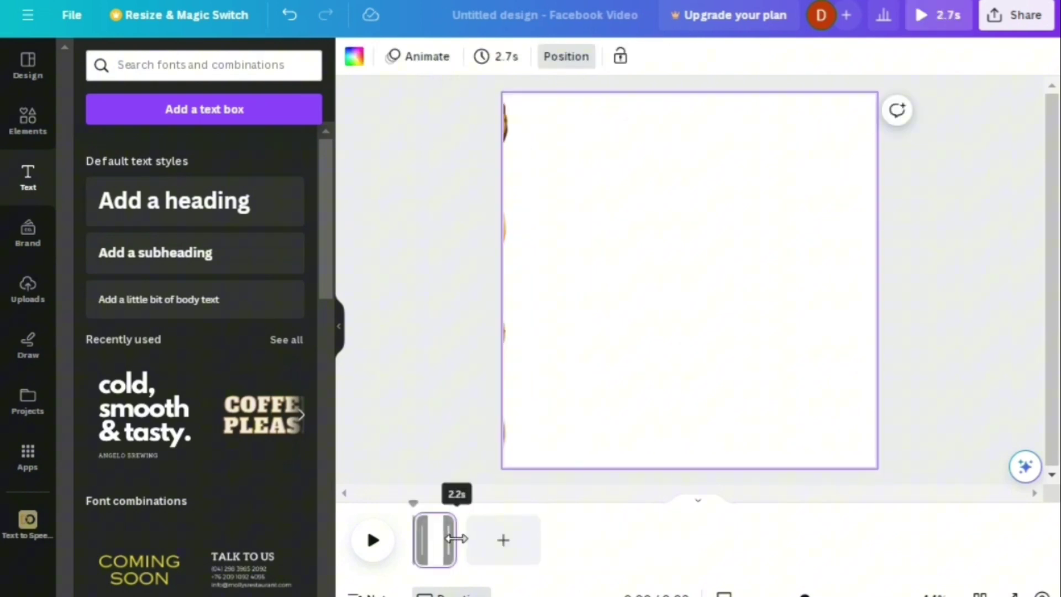
{"action": "left_click_drag", "start_coordinate": [455, 539], "coordinate": [439, 538]}
Step: Duplicate the page and move the second page's pizza group inward so about half of each pizza shows
{"action": "left_click", "coordinate": [449, 525]}
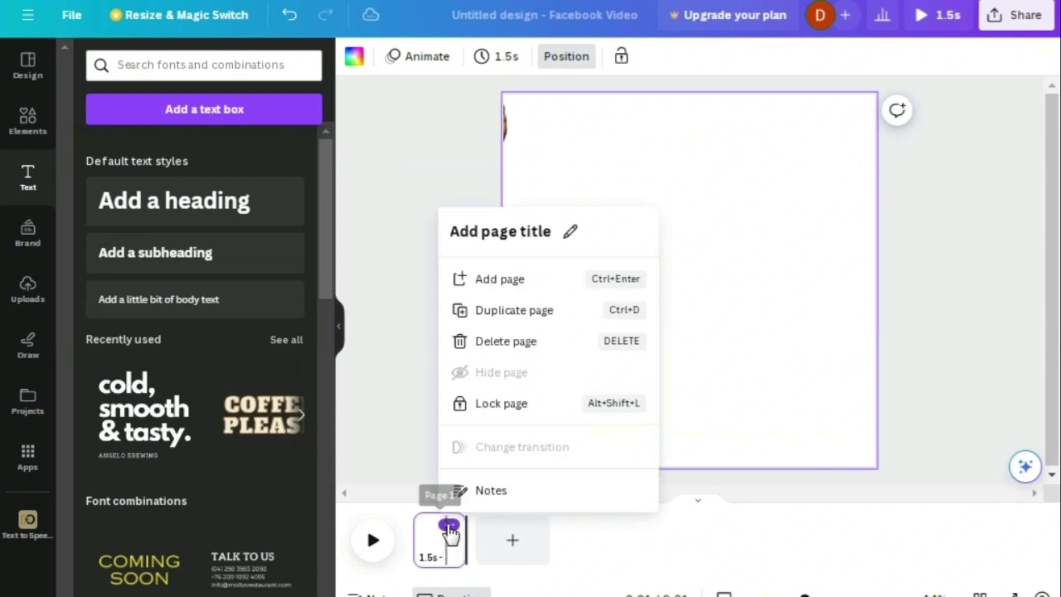
{"action": "left_click", "coordinate": [549, 288]}
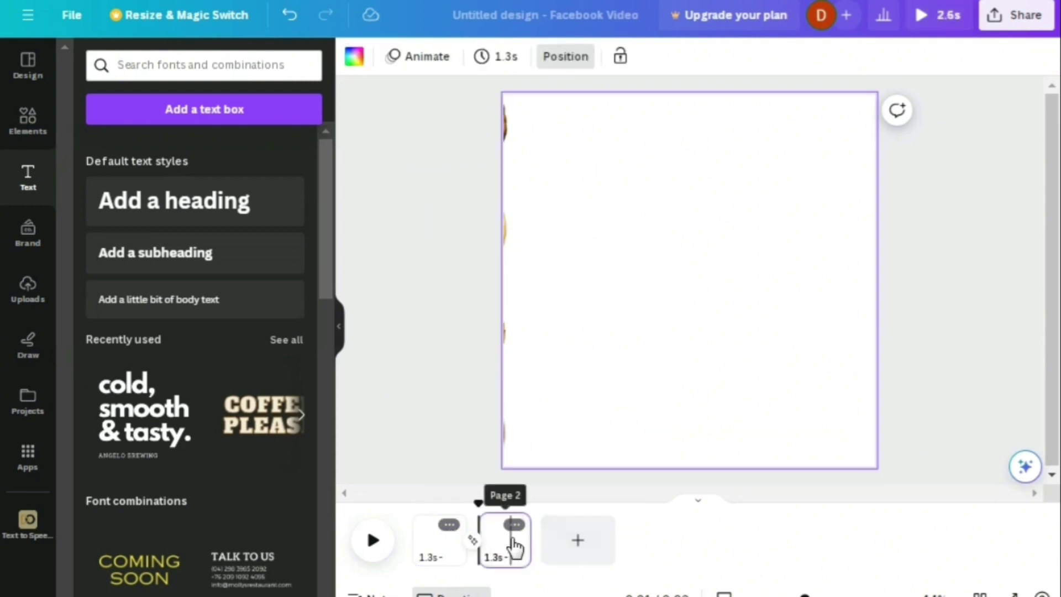
{"action": "left_click", "coordinate": [516, 290]}
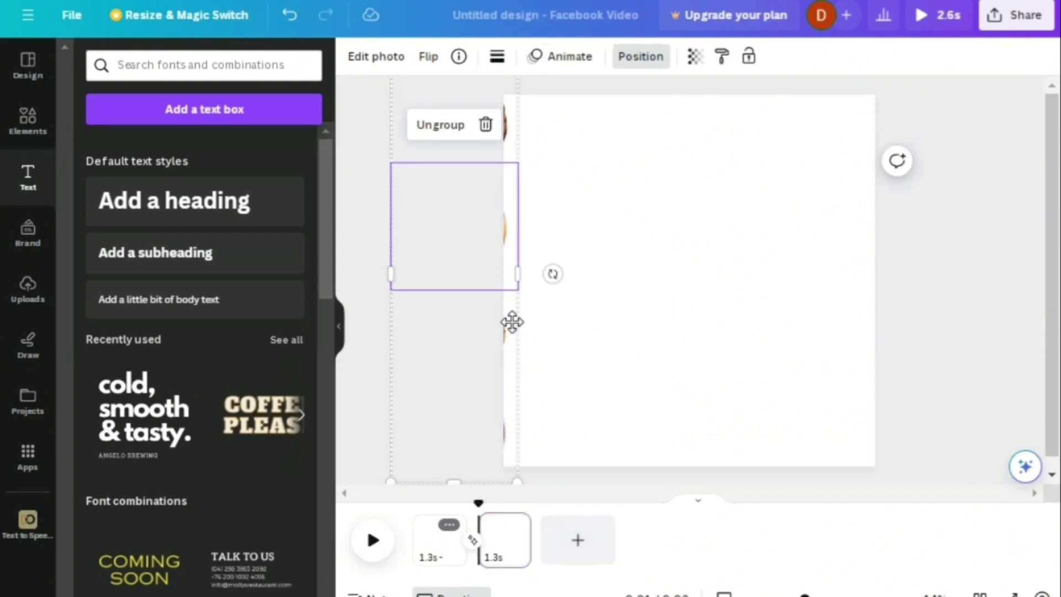
{"action": "left_click_drag", "start_coordinate": [512, 322], "coordinate": [580, 319]}
{"action": "left_click", "coordinate": [516, 523]}
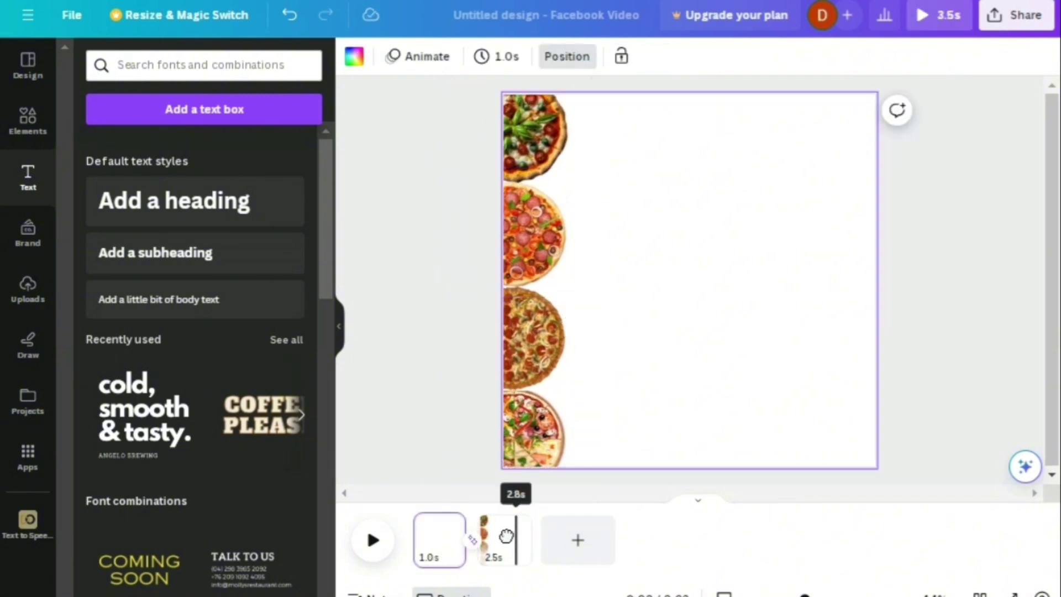
Step: Apply the Match & Move transition between the two pages and preview the pizzas' movement
{"action": "left_click", "coordinate": [475, 541]}
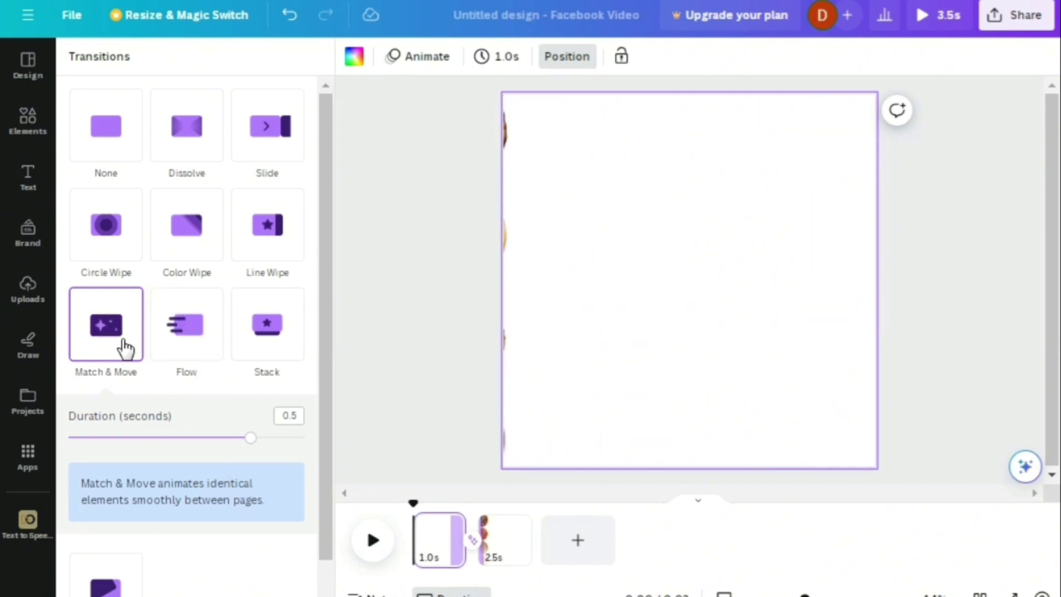
{"action": "left_click", "coordinate": [376, 544]}
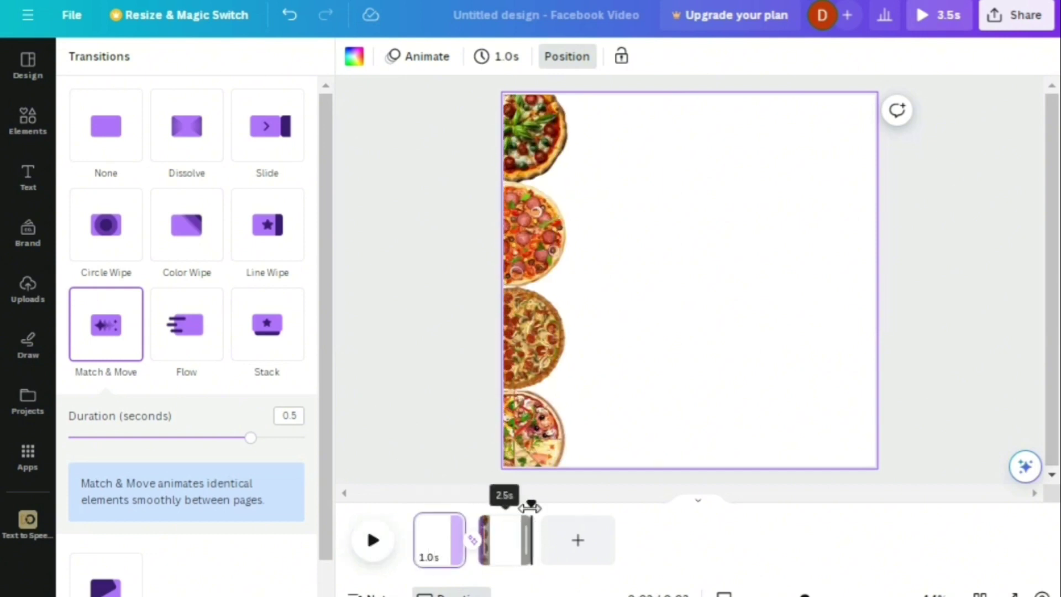
{"action": "left_click_drag", "start_coordinate": [525, 507], "coordinate": [499, 530]}
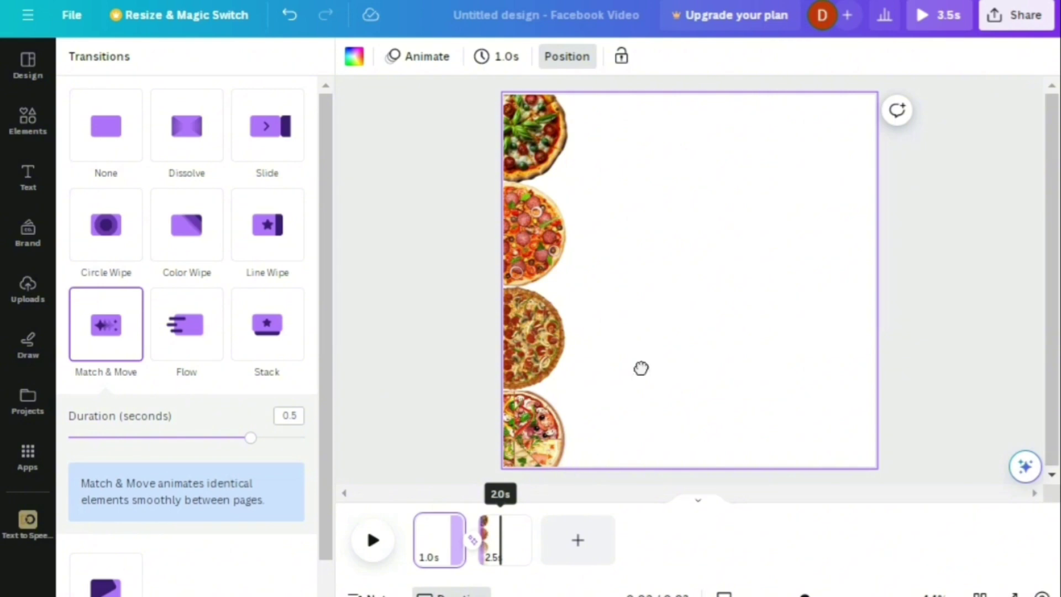
{"action": "left_click", "coordinate": [641, 368]}
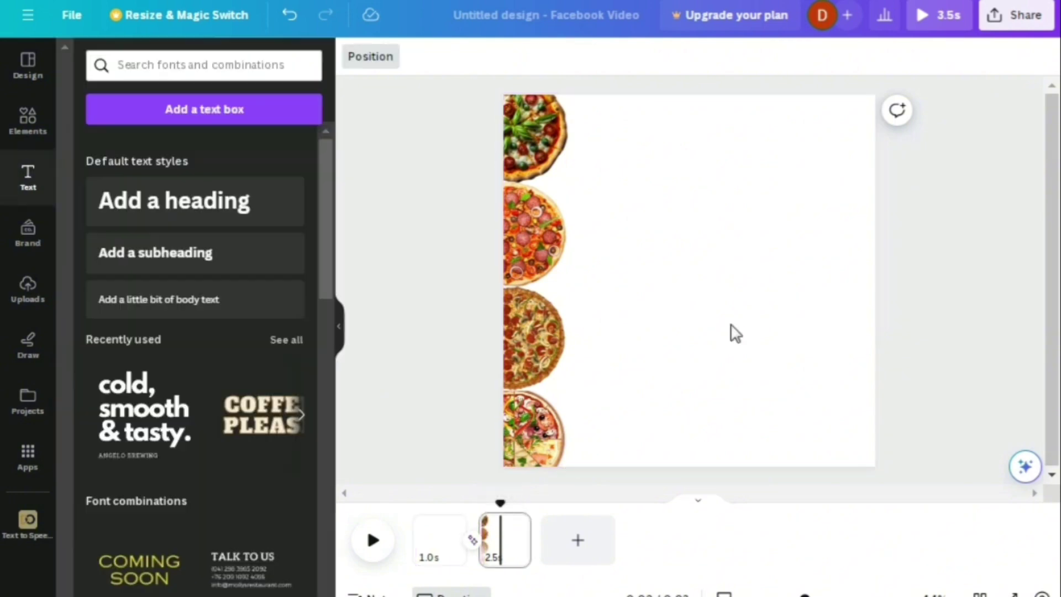
{"action": "left_click", "coordinate": [239, 204]}
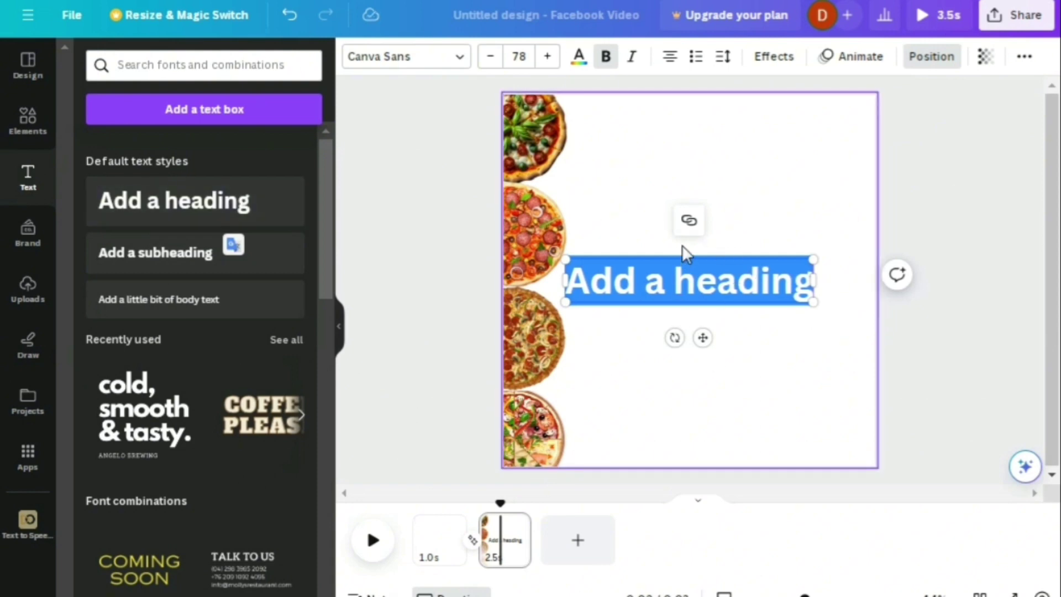
{"action": "left_click", "coordinate": [688, 221]}
{"action": "left_click", "coordinate": [668, 166]}
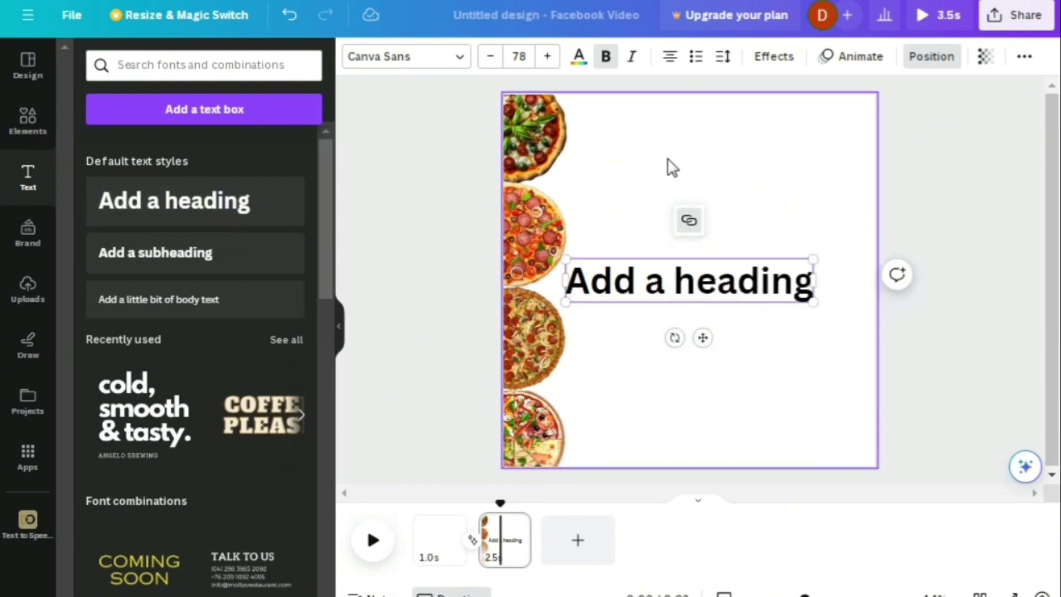
{"action": "left_click", "coordinate": [697, 302]}
{"action": "left_click", "coordinate": [743, 221]}
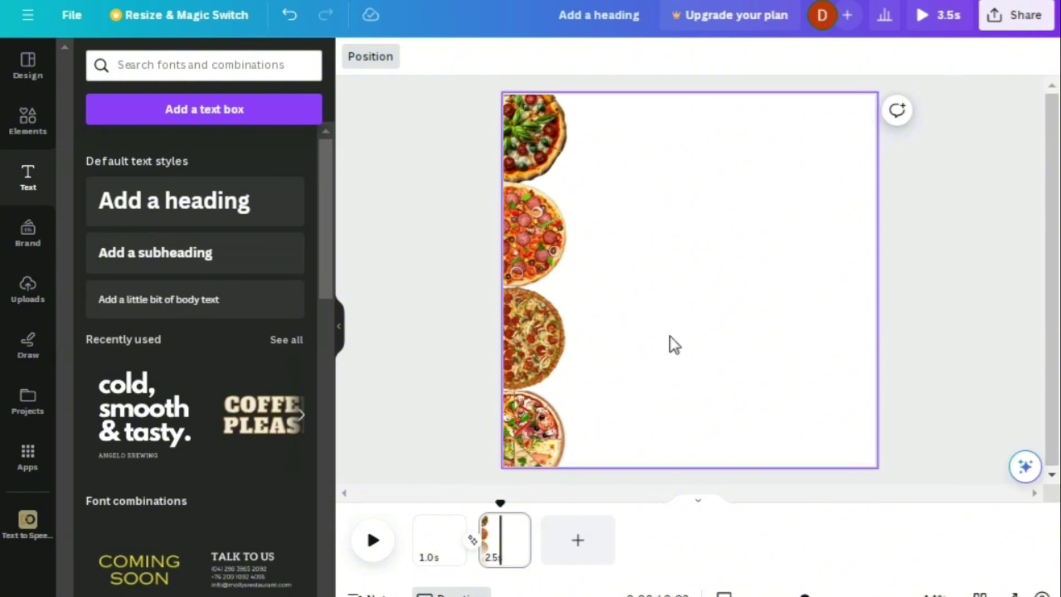
{"action": "left_click", "coordinate": [436, 436]}
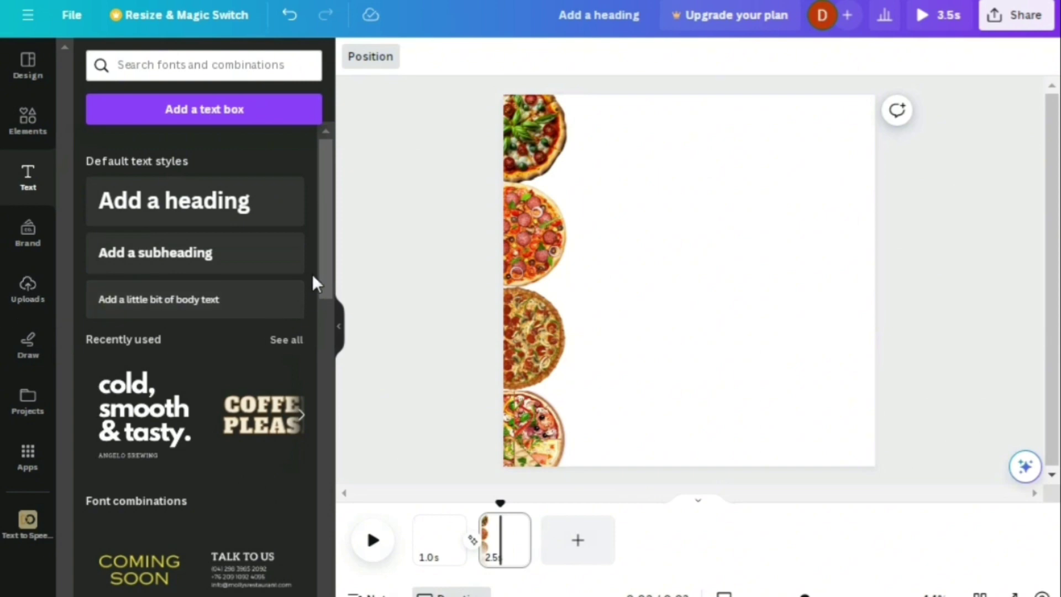
{"action": "left_click_drag", "start_coordinate": [323, 265], "coordinate": [357, 596]}
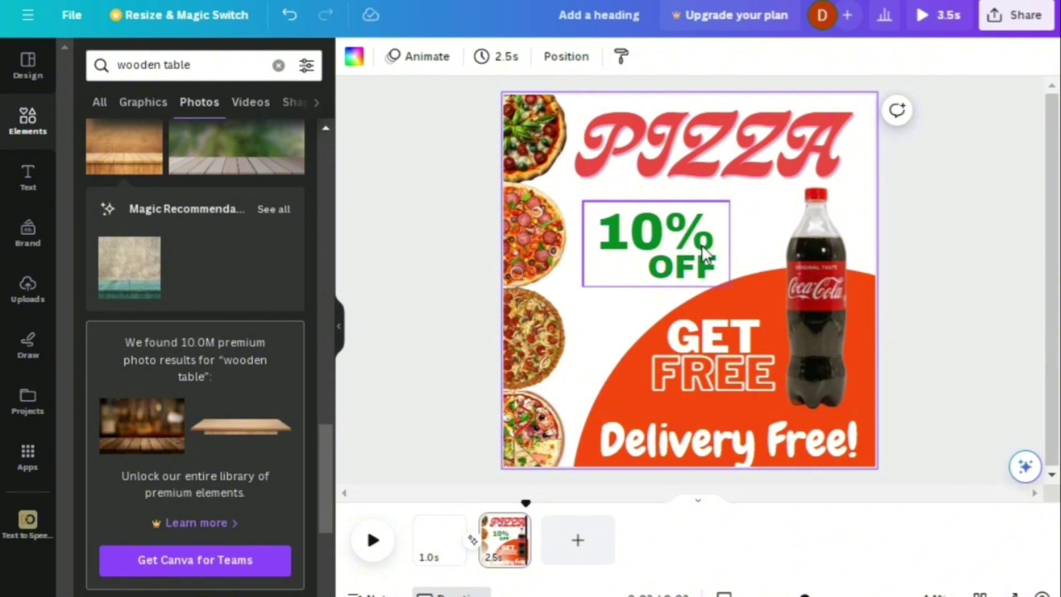
{"action": "left_click", "coordinate": [615, 401]}
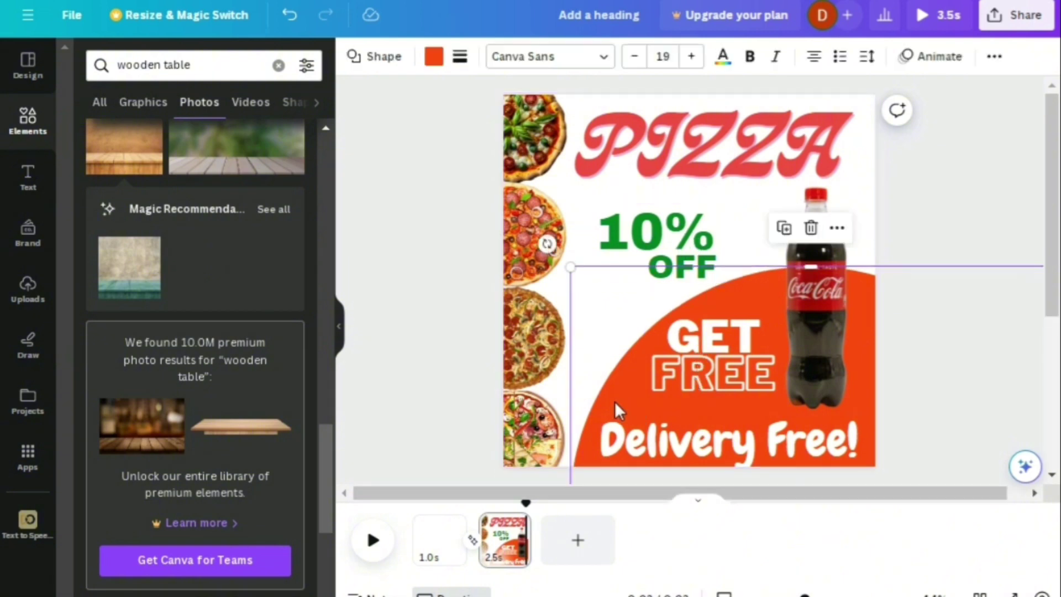
{"action": "left_click", "coordinate": [23, 122]}
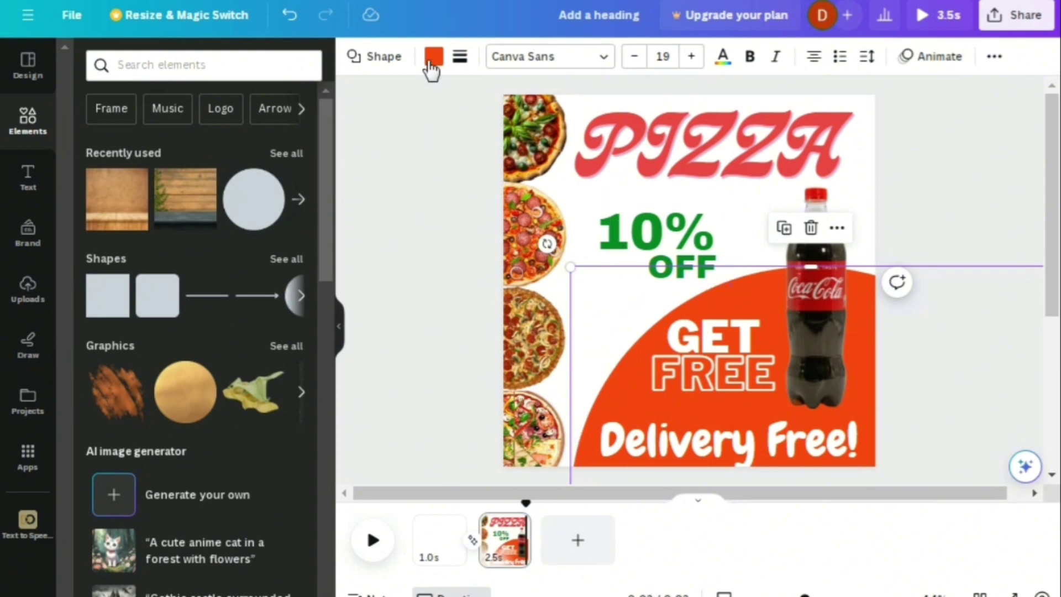
{"action": "left_click", "coordinate": [814, 284]}
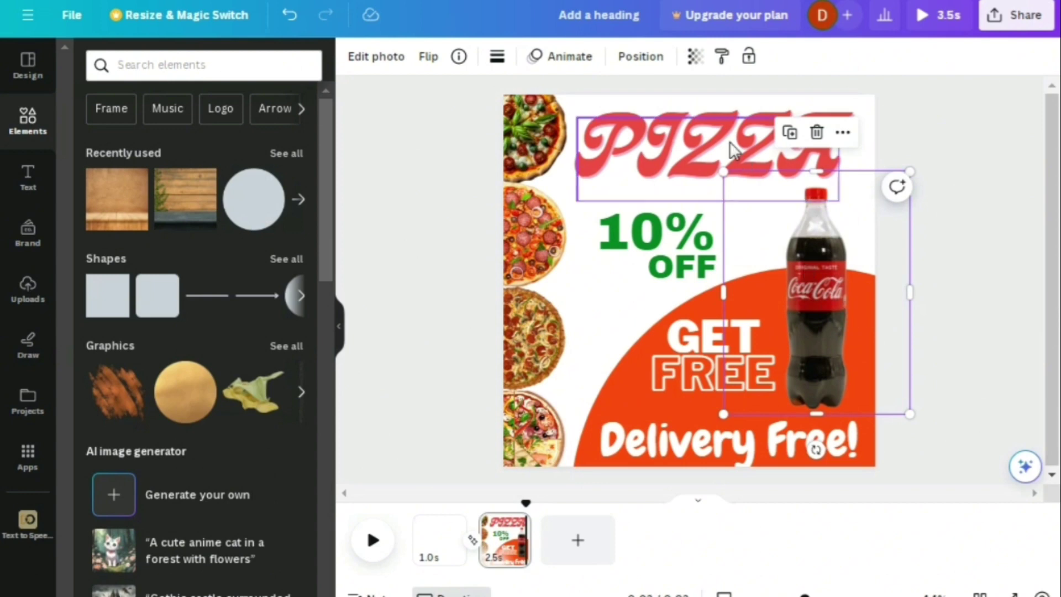
Step: Extend the second page to 9.2 seconds and trim the PIZZA text's timing to start at the playhead
{"action": "key", "text": "ctrl+z"}
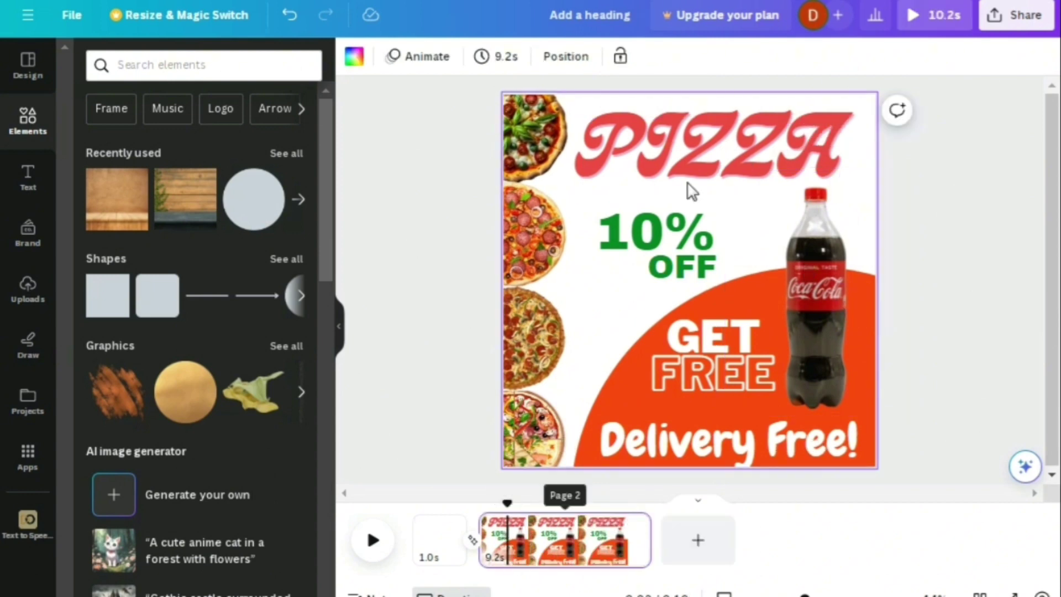
{"action": "left_click", "coordinate": [688, 155]}
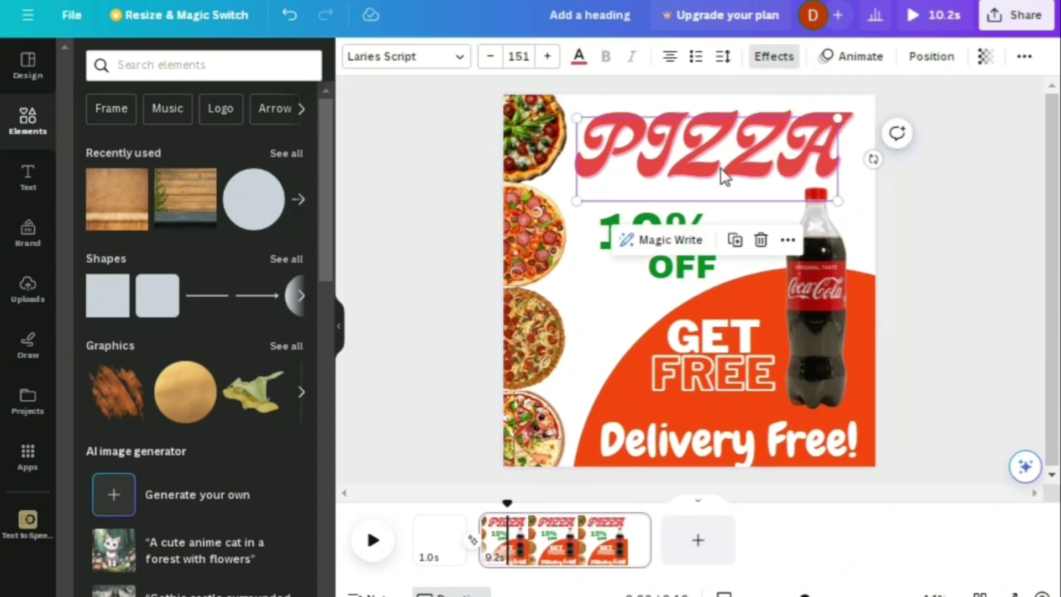
{"action": "left_click", "coordinate": [788, 240]}
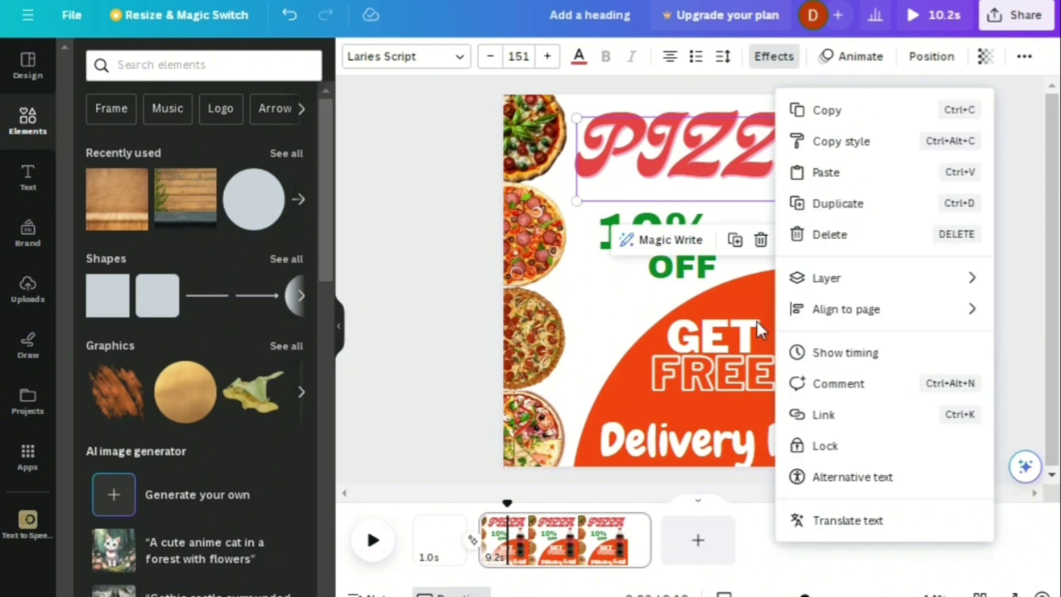
{"action": "left_click", "coordinate": [851, 356]}
{"action": "left_click", "coordinate": [490, 516]}
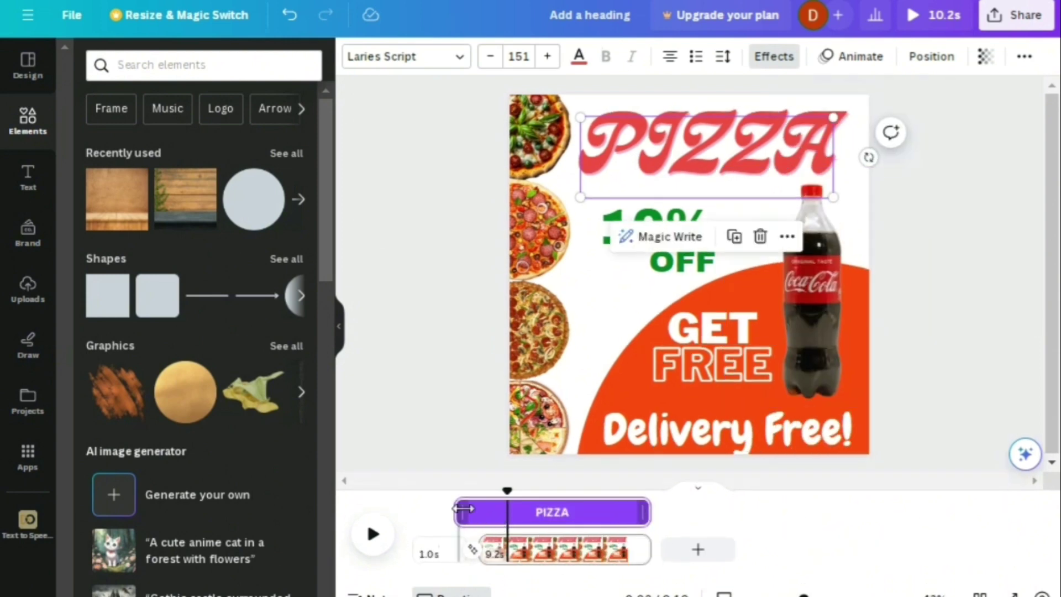
{"action": "left_click_drag", "start_coordinate": [452, 508], "coordinate": [507, 511]}
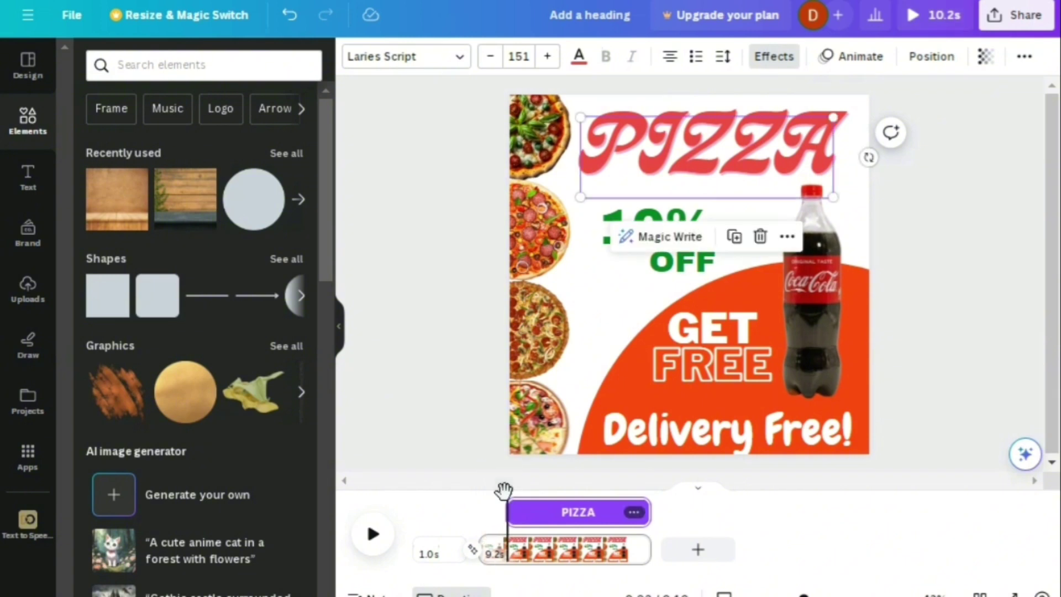
{"action": "left_click", "coordinate": [506, 490]}
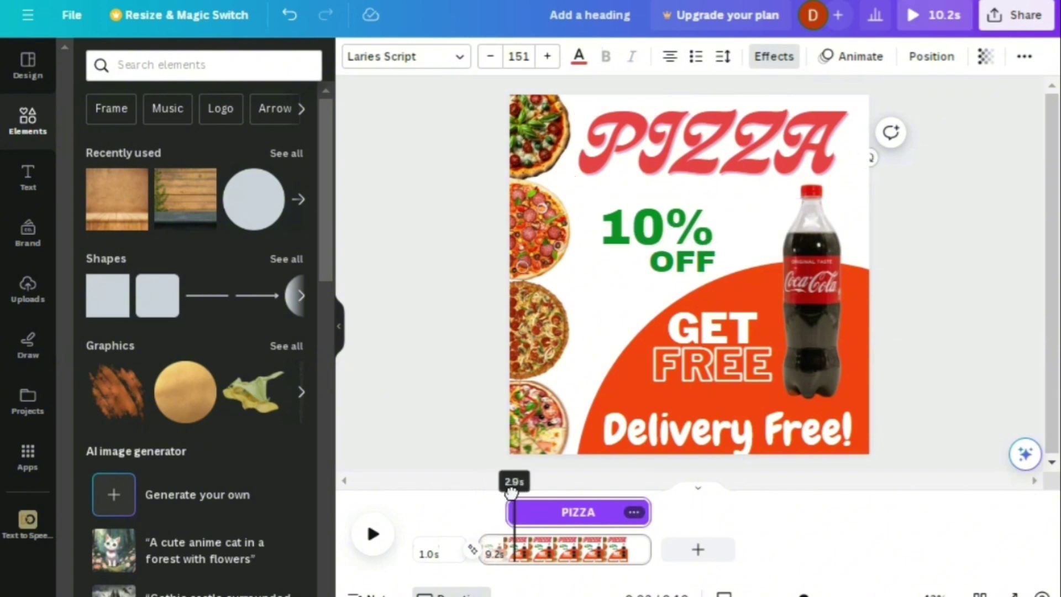
Step: Open the animation options for the PIZZA text and play the video from the first page
{"action": "left_click", "coordinate": [598, 511]}
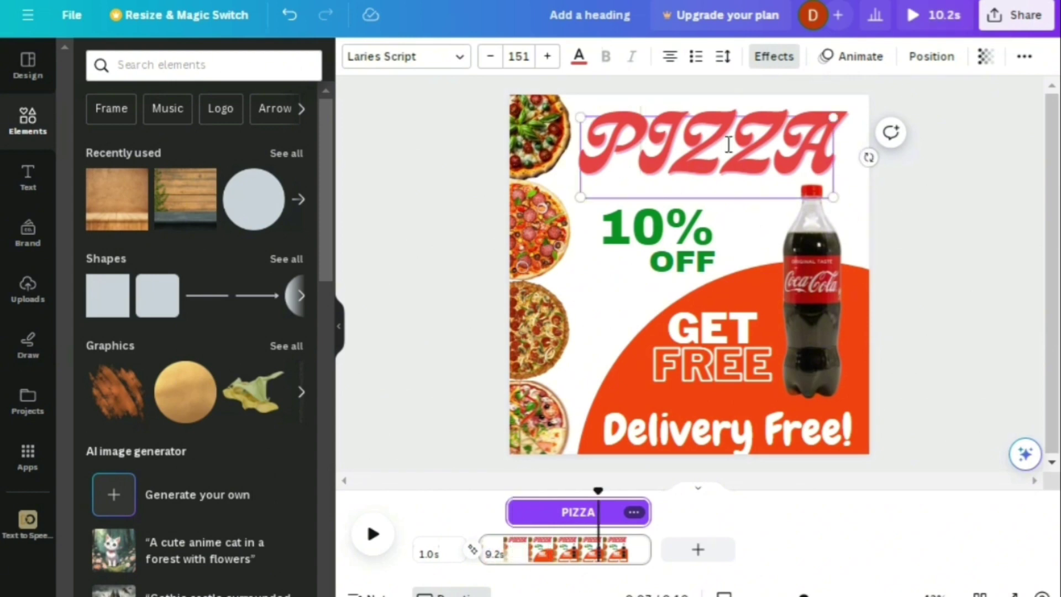
{"action": "left_click", "coordinate": [848, 58]}
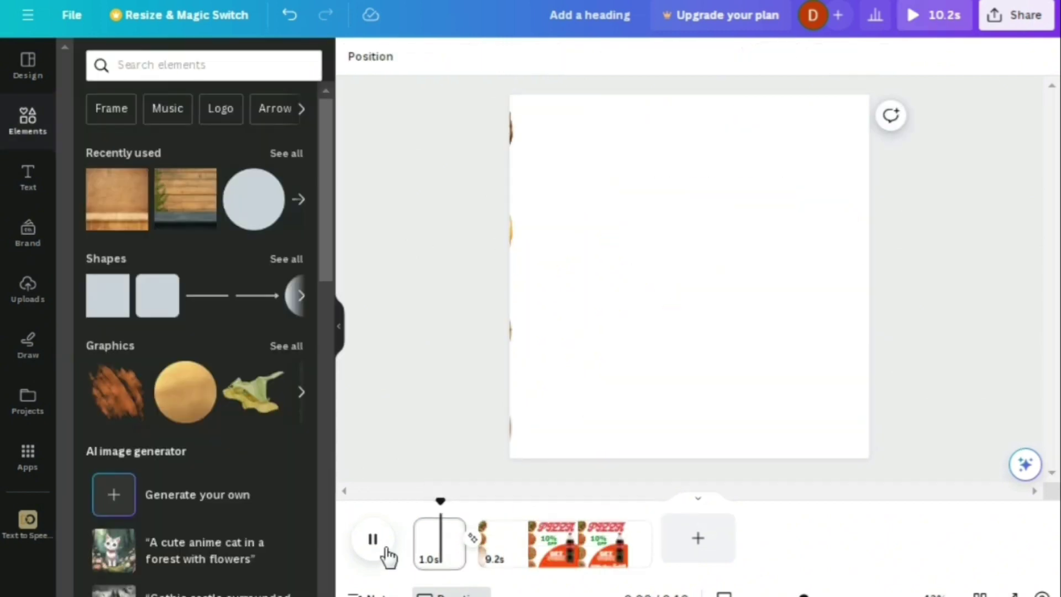
{"action": "left_click", "coordinate": [386, 556]}
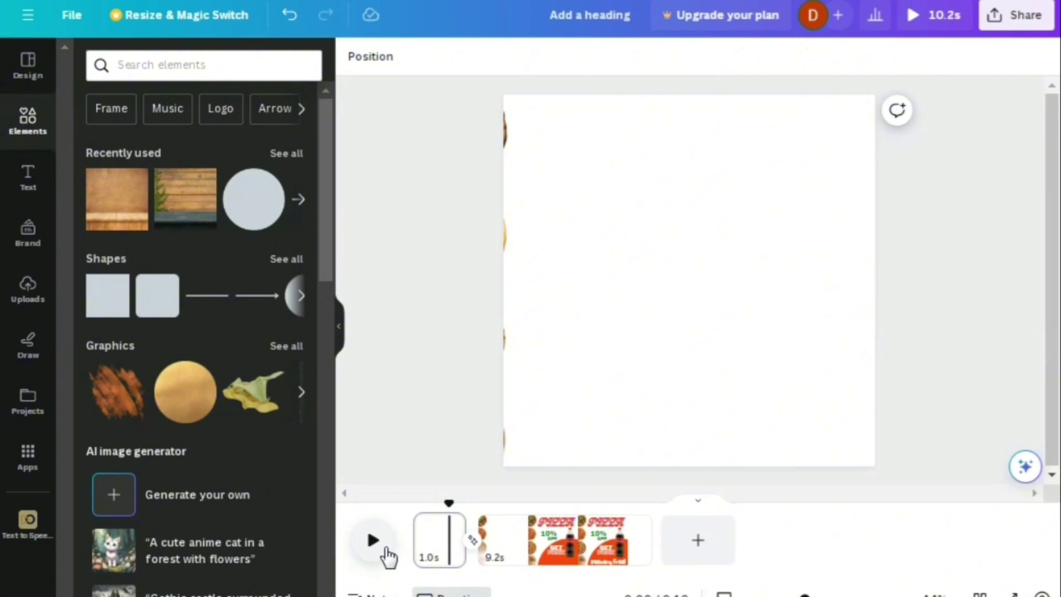
{"action": "left_click", "coordinate": [386, 556]}
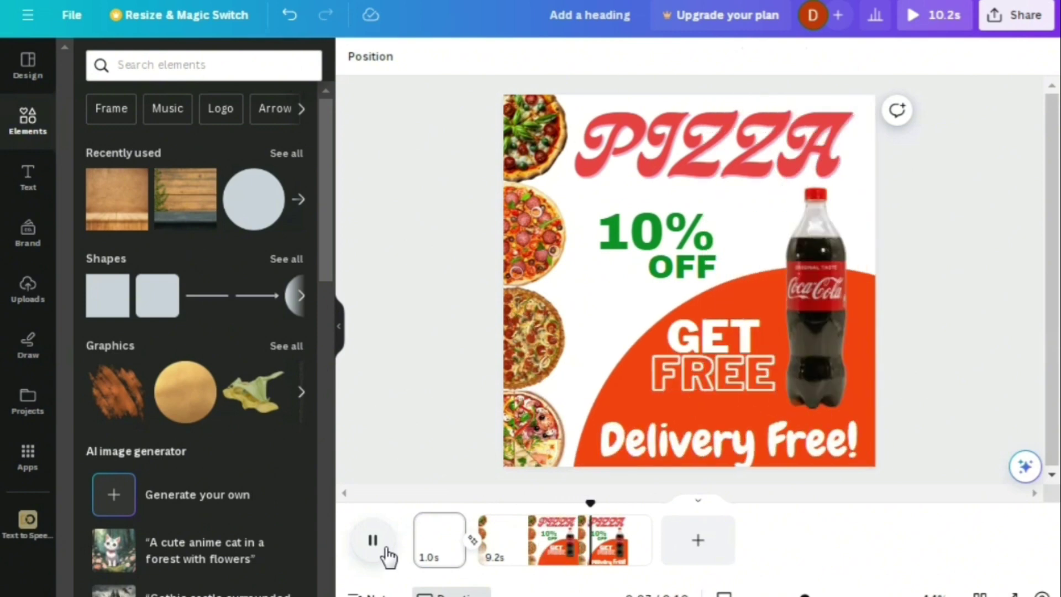
Step: Stop the playback and duplicate the second page
{"action": "left_click", "coordinate": [387, 548]}
{"action": "right_click", "coordinate": [624, 183]}
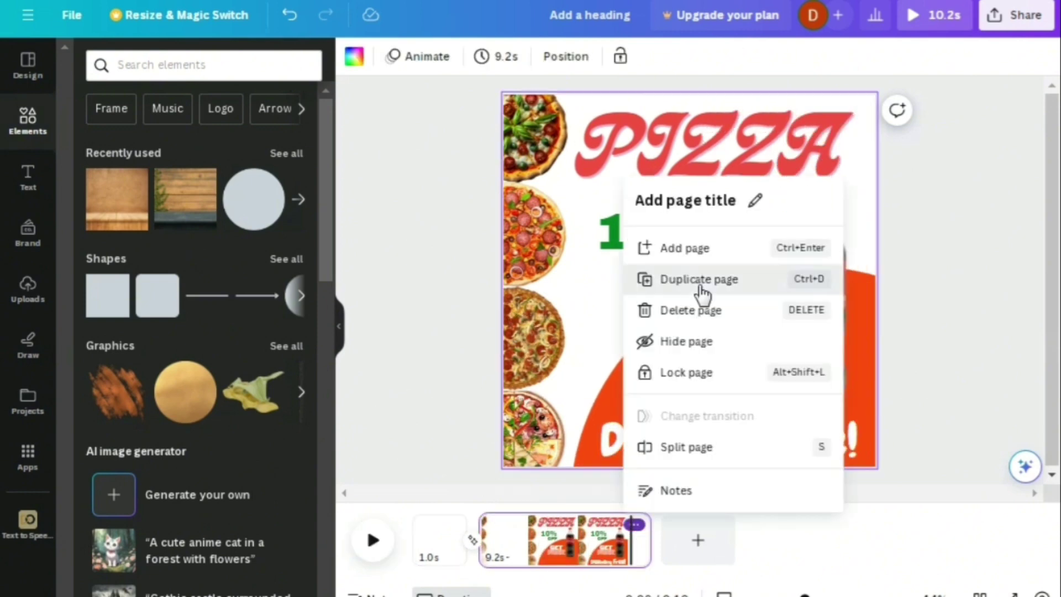
{"action": "left_click", "coordinate": [701, 285]}
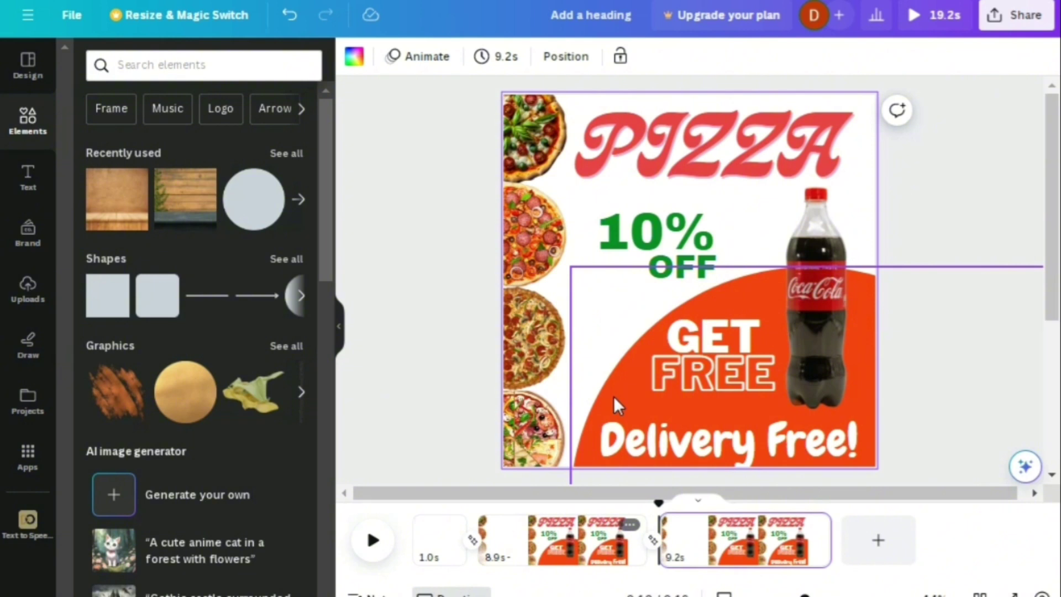
Step: Delete the cola bottle and the 10% OFF, GET FREE and Delivery Free! texts from the duplicated page
{"action": "key", "text": "Delete"}
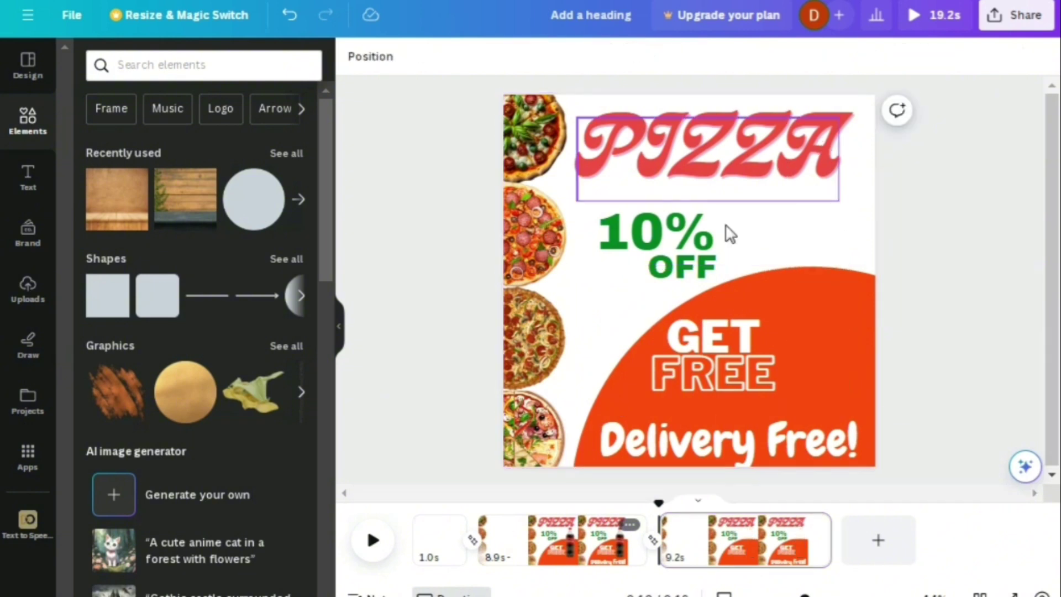
{"action": "left_click", "coordinate": [680, 277]}
{"action": "key", "text": "Delete"}
Step: Shrink the orange circle and place it below the PIZZA title, then ungroup the pizzas and arrange all four around it
{"action": "left_click", "coordinate": [810, 379]}
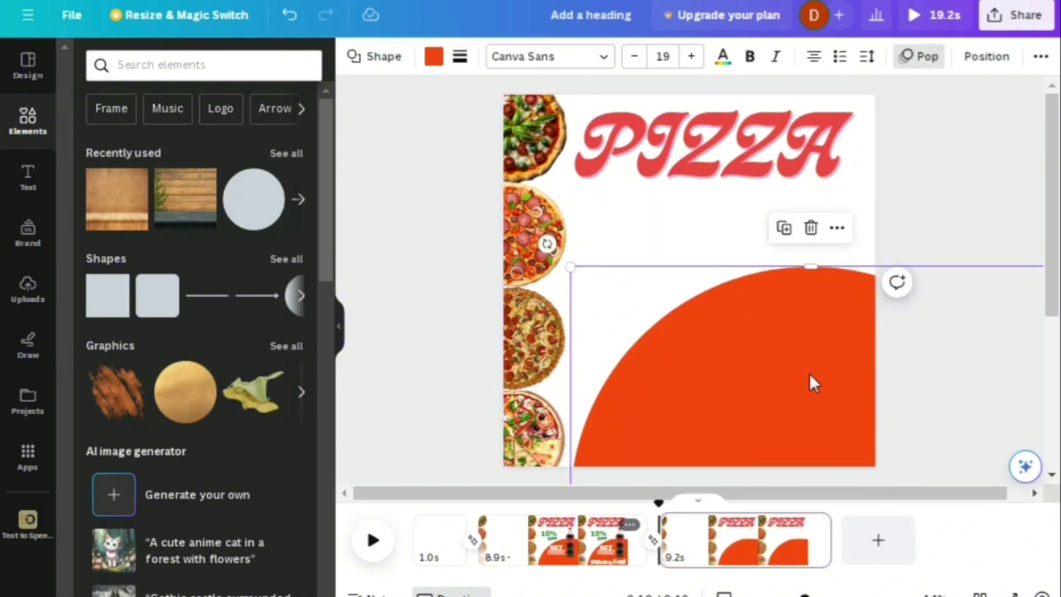
{"action": "left_click_drag", "start_coordinate": [810, 379], "coordinate": [647, 270]}
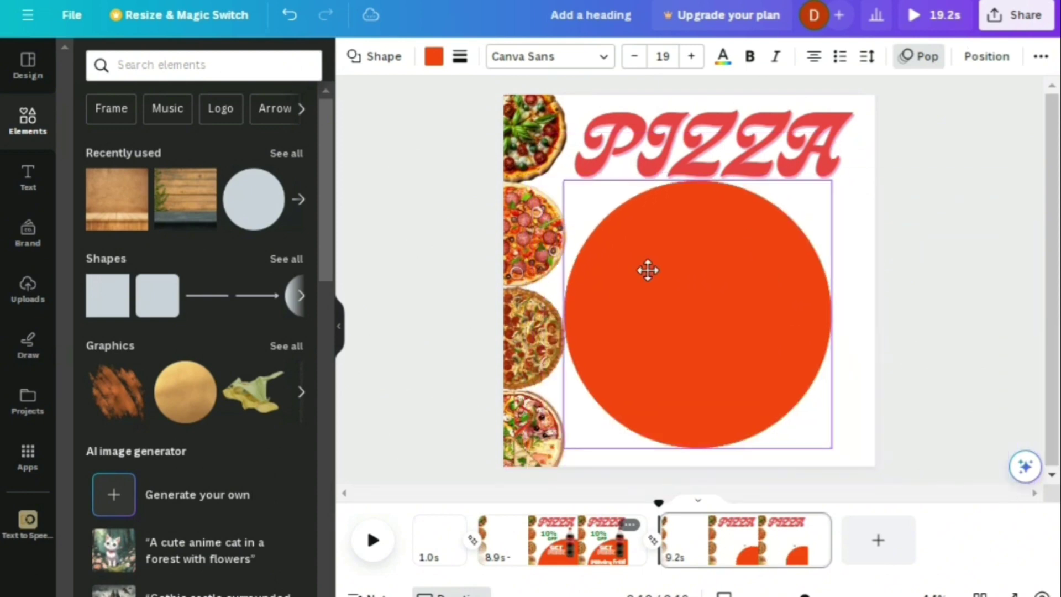
{"action": "left_click", "coordinate": [513, 134]}
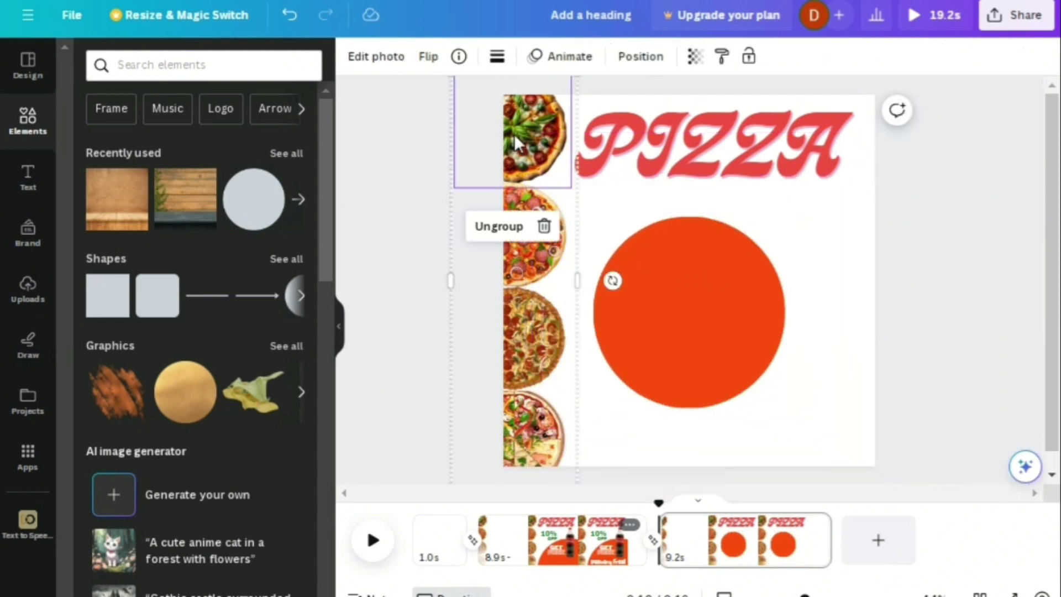
{"action": "left_click", "coordinate": [502, 226]}
{"action": "left_click_drag", "start_coordinate": [522, 138], "coordinate": [583, 186]}
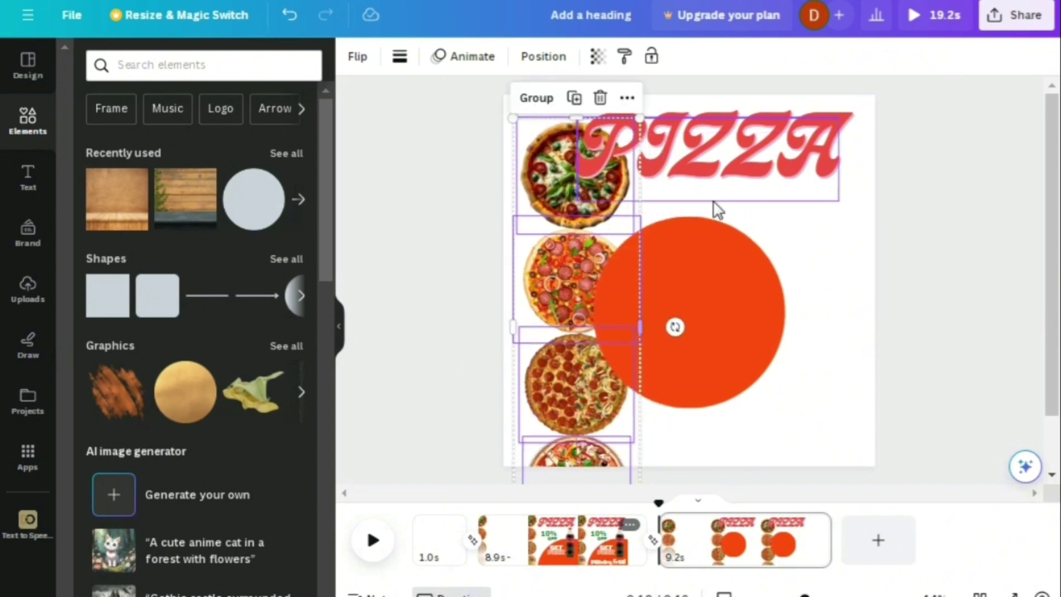
Step: Change the orange circle's fill colour to black (#000000)
{"action": "left_click", "coordinate": [804, 210]}
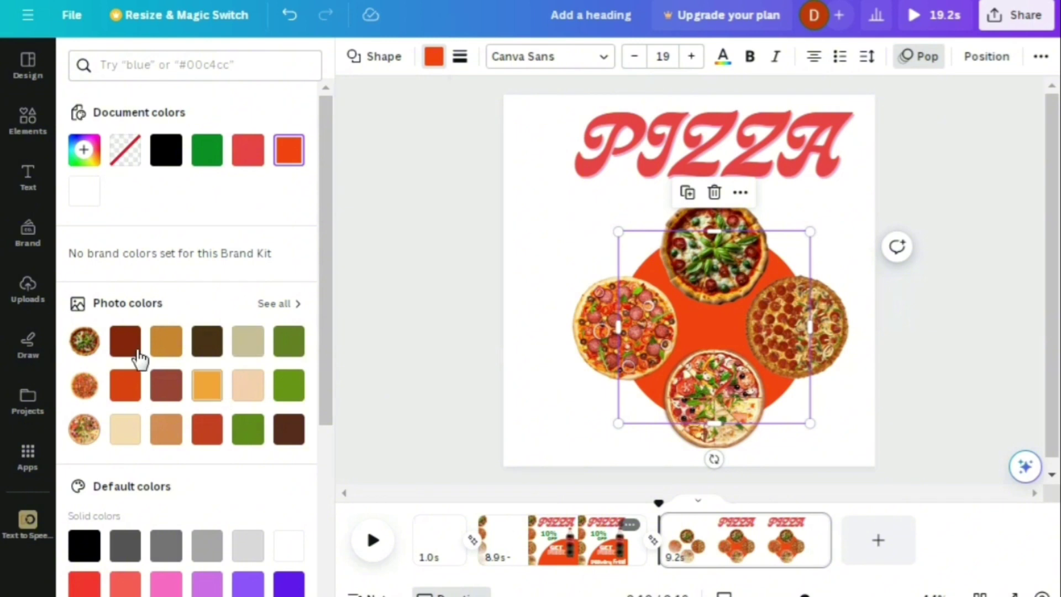
{"action": "left_click", "coordinate": [181, 150]}
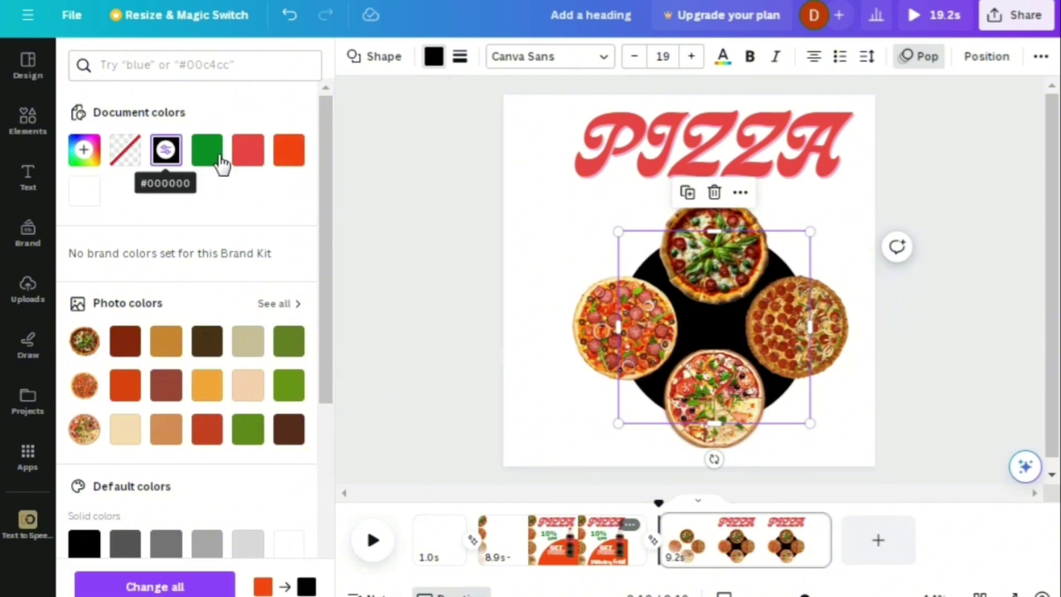
{"action": "left_click", "coordinate": [574, 258]}
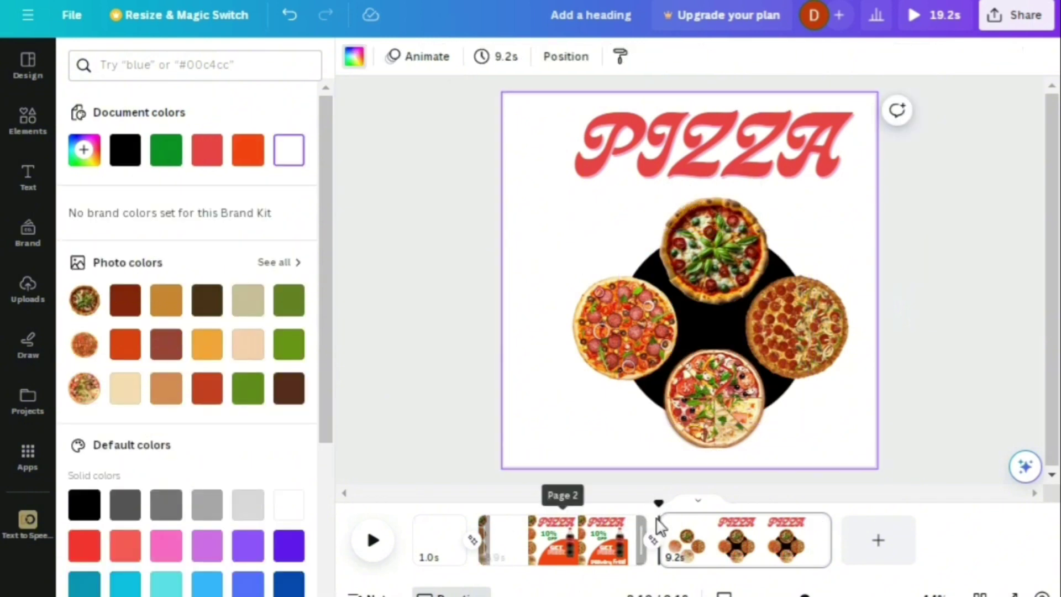
Step: Group the pizzas with the black circle, enlarge the group and place it half off the page's left edge, then preview the video
{"action": "left_click_drag", "start_coordinate": [658, 503], "coordinate": [635, 513]}
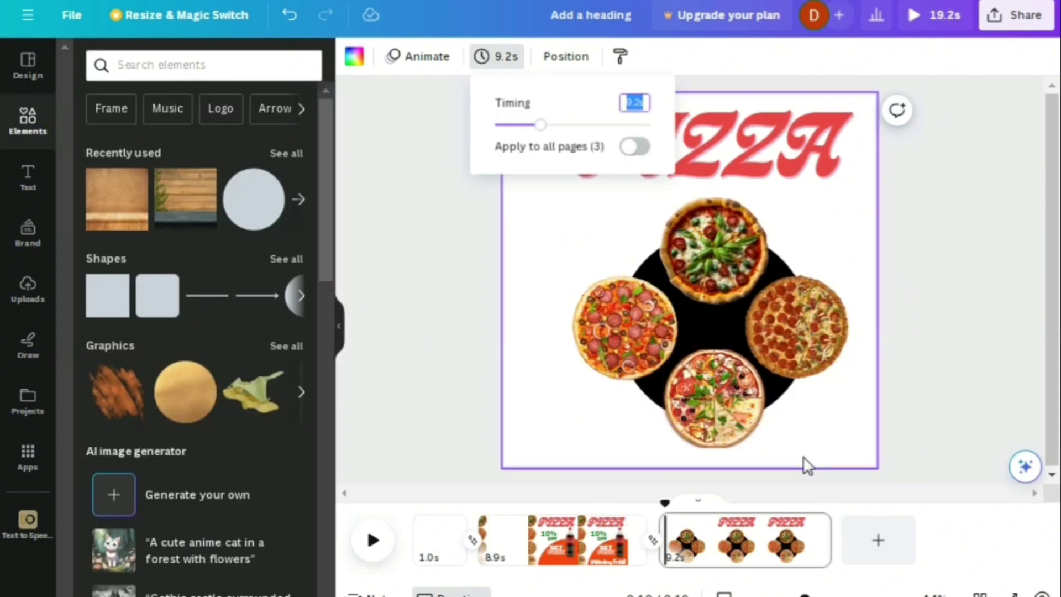
{"action": "left_click_drag", "start_coordinate": [802, 453], "coordinate": [687, 185]}
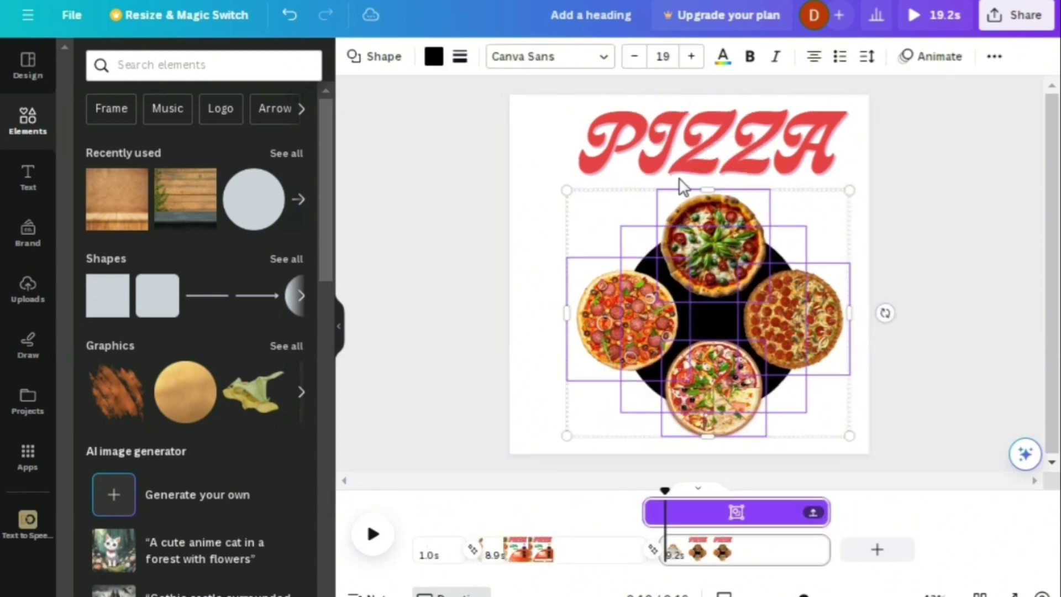
{"action": "left_click_drag", "start_coordinate": [717, 249], "coordinate": [522, 192]}
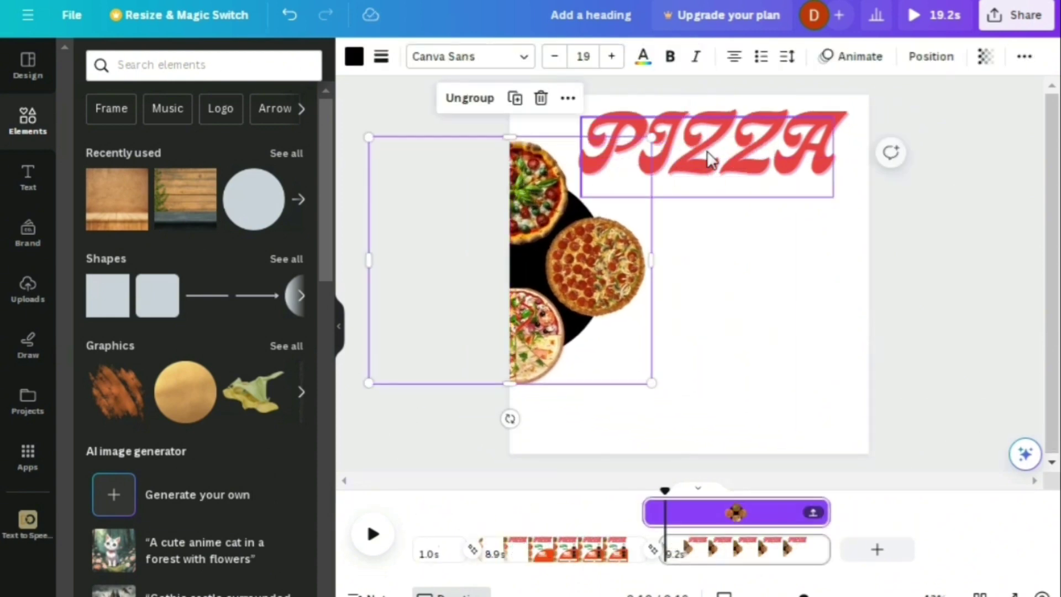
{"action": "left_click", "coordinate": [600, 265]}
{"action": "left_click_drag", "start_coordinate": [651, 382], "coordinate": [756, 527]}
{"action": "left_click", "coordinate": [375, 545]}
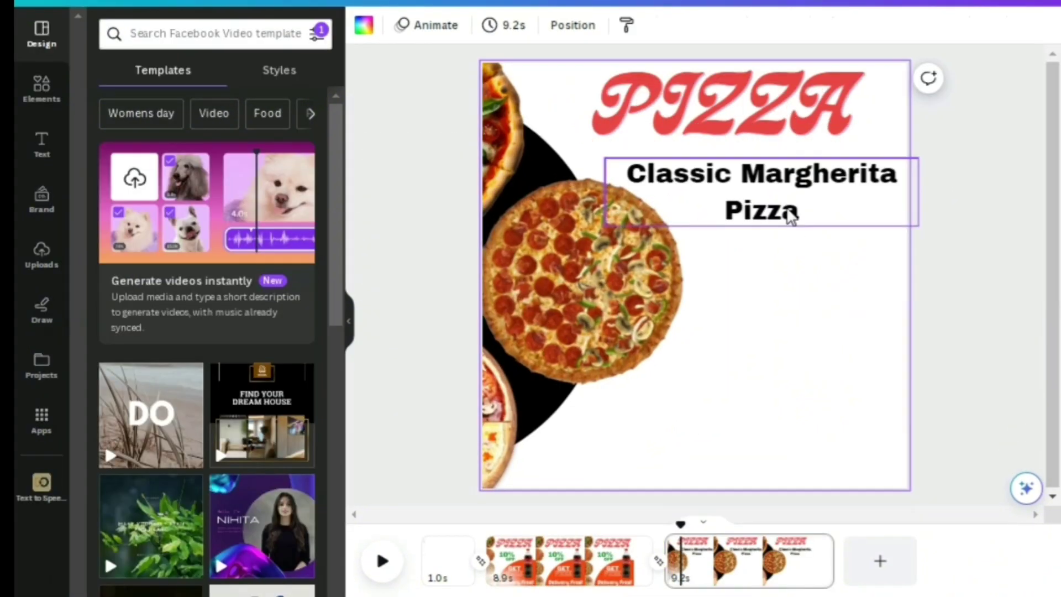
{"action": "left_click", "coordinate": [791, 215]}
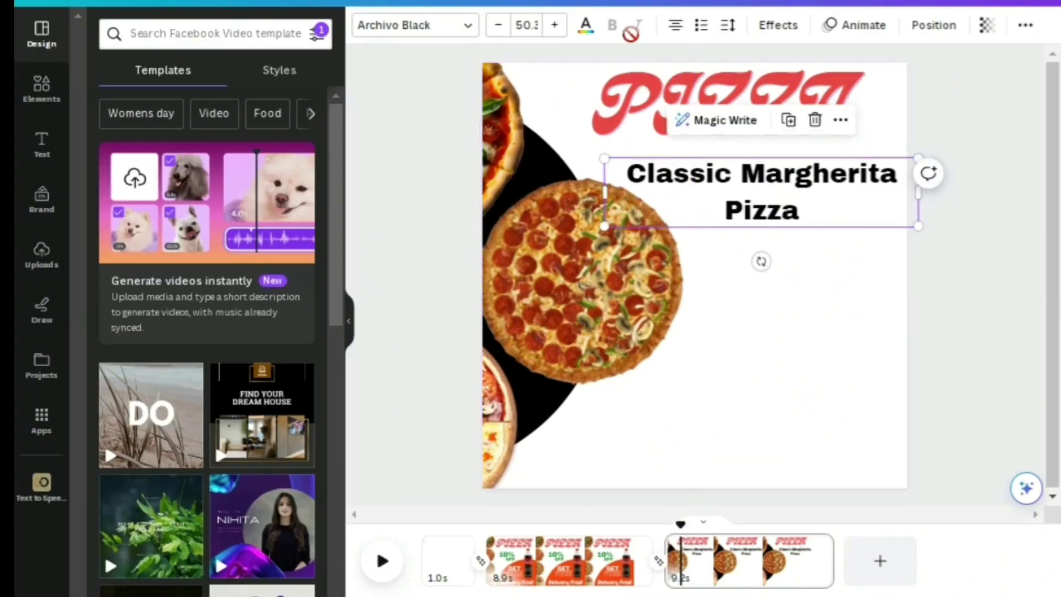
{"action": "left_click", "coordinate": [471, 28]}
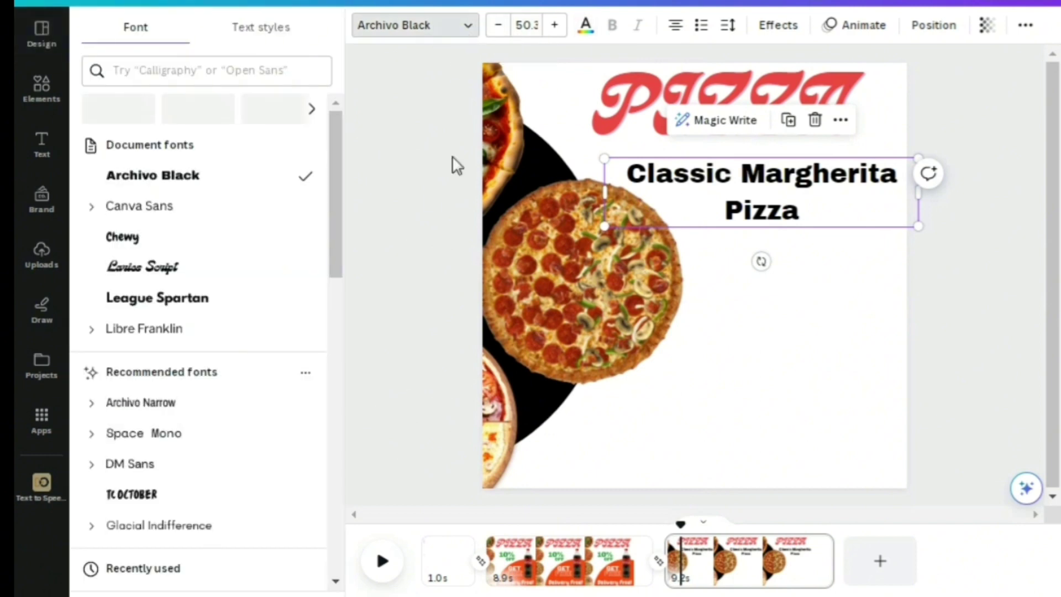
{"action": "left_click", "coordinate": [648, 178]}
{"action": "left_click", "coordinate": [646, 175]}
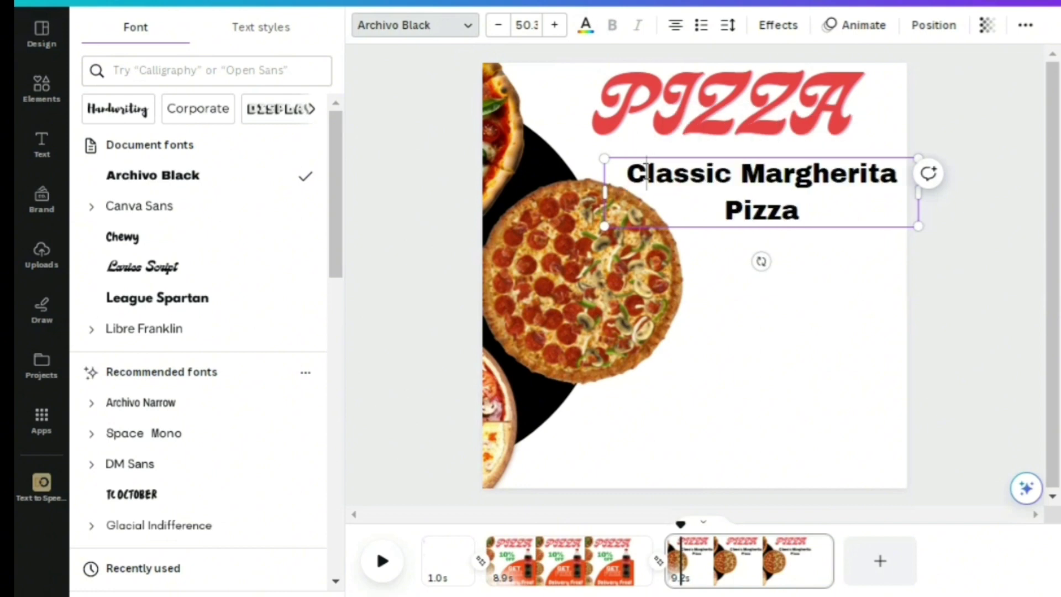
{"action": "key", "text": "BackSpace"}
{"action": "type", "text": "C"}
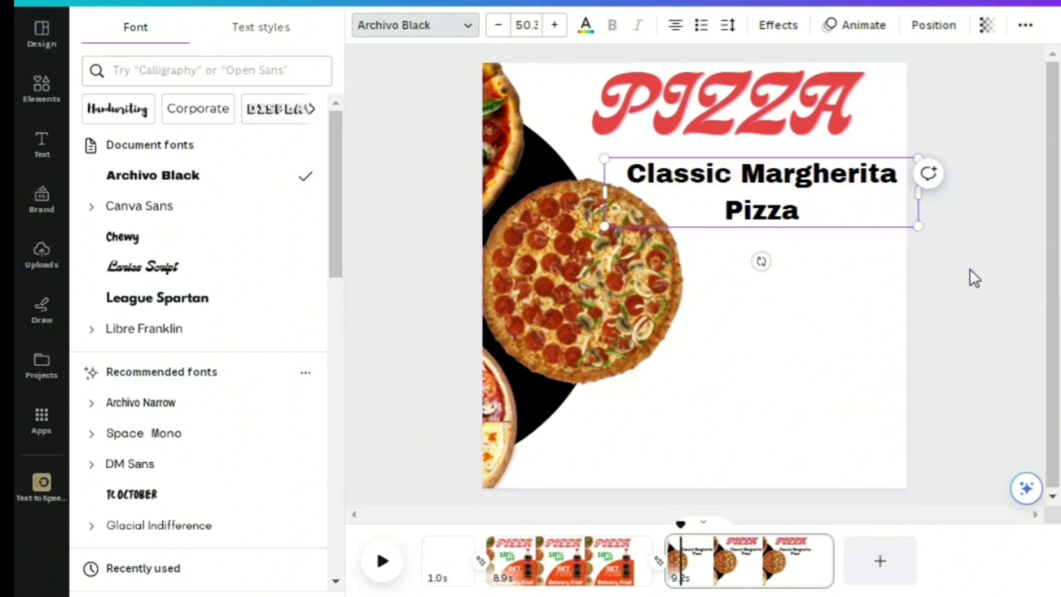
{"action": "key", "text": "Escape"}
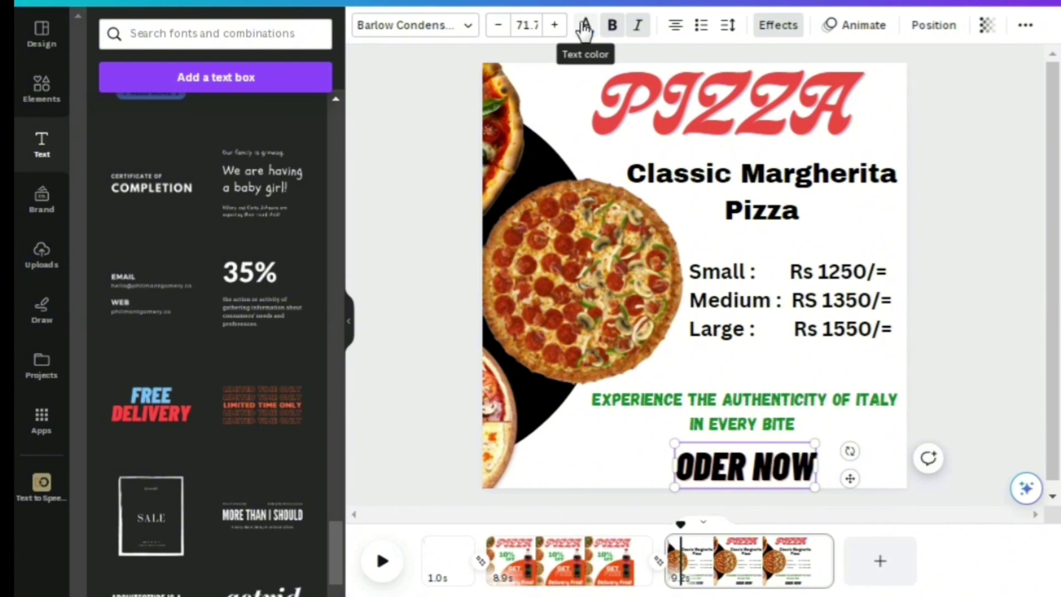
Step: Try to set the ODER NOW text's colour to green
{"action": "left_click", "coordinate": [584, 27]}
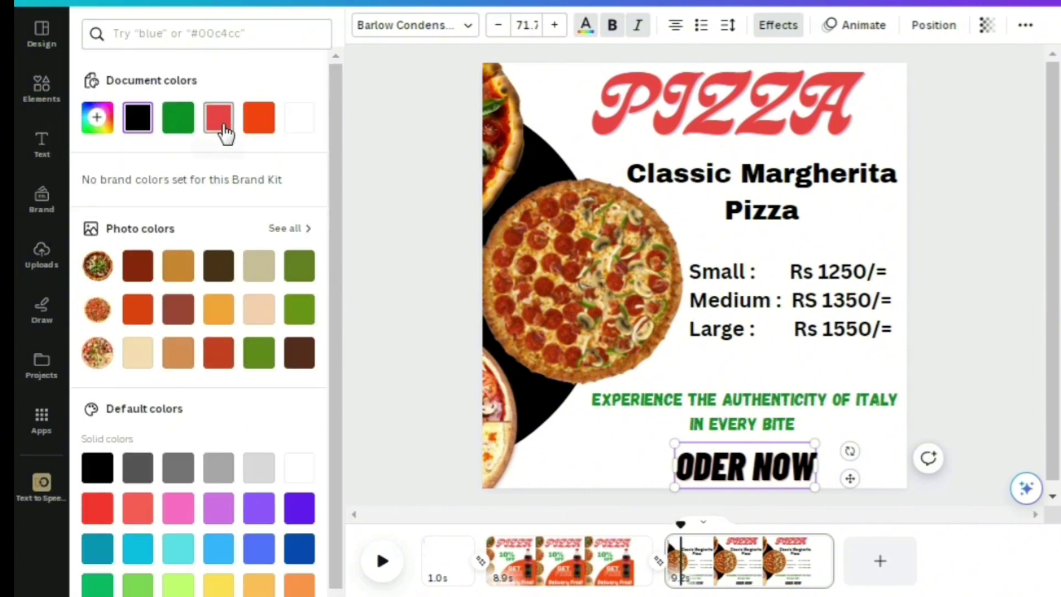
{"action": "left_click", "coordinate": [178, 130]}
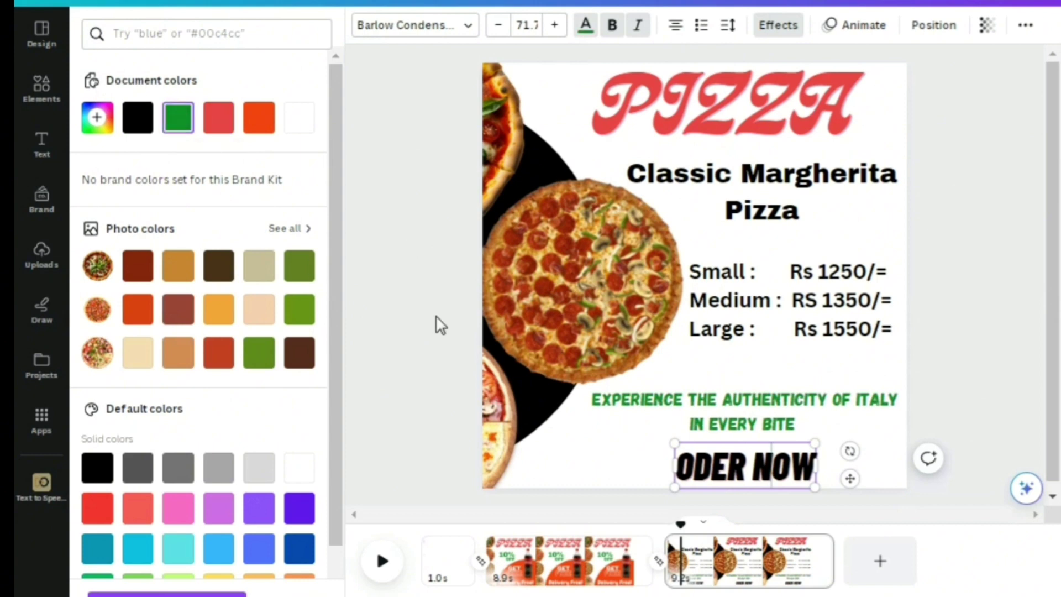
{"action": "left_click", "coordinate": [604, 476]}
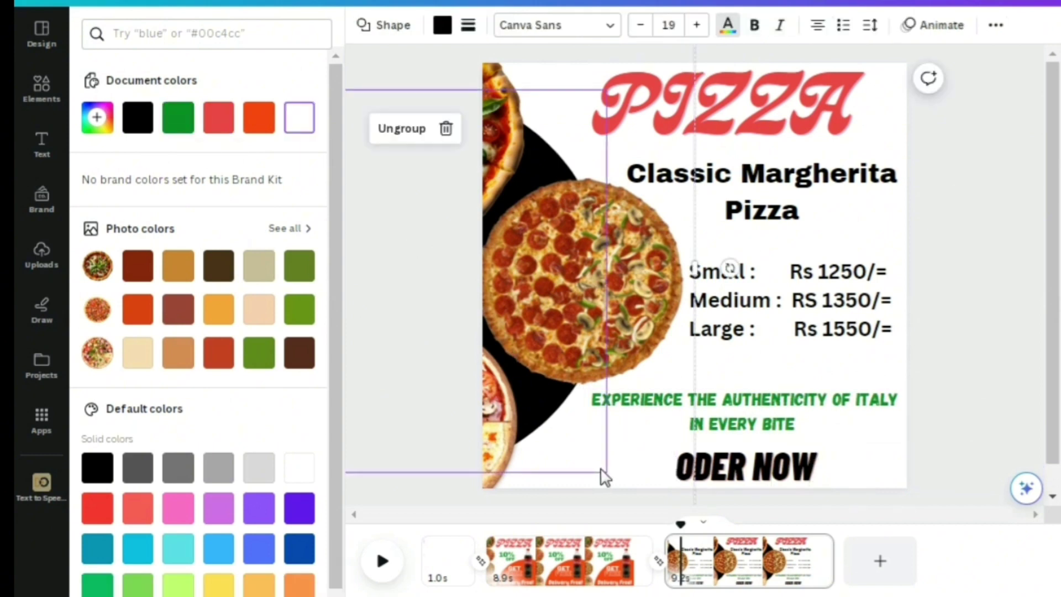
Step: Open the text animation options for the PIZZA title and the Classic Margherita Pizza heading
{"action": "left_click", "coordinate": [724, 105]}
{"action": "left_click", "coordinate": [868, 25]}
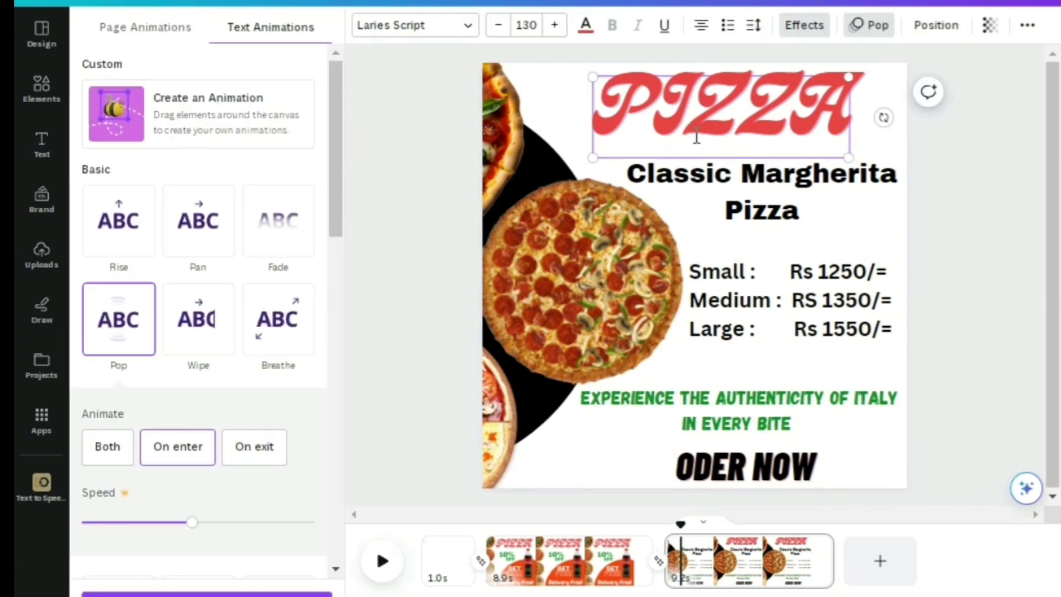
{"action": "left_click", "coordinate": [724, 196]}
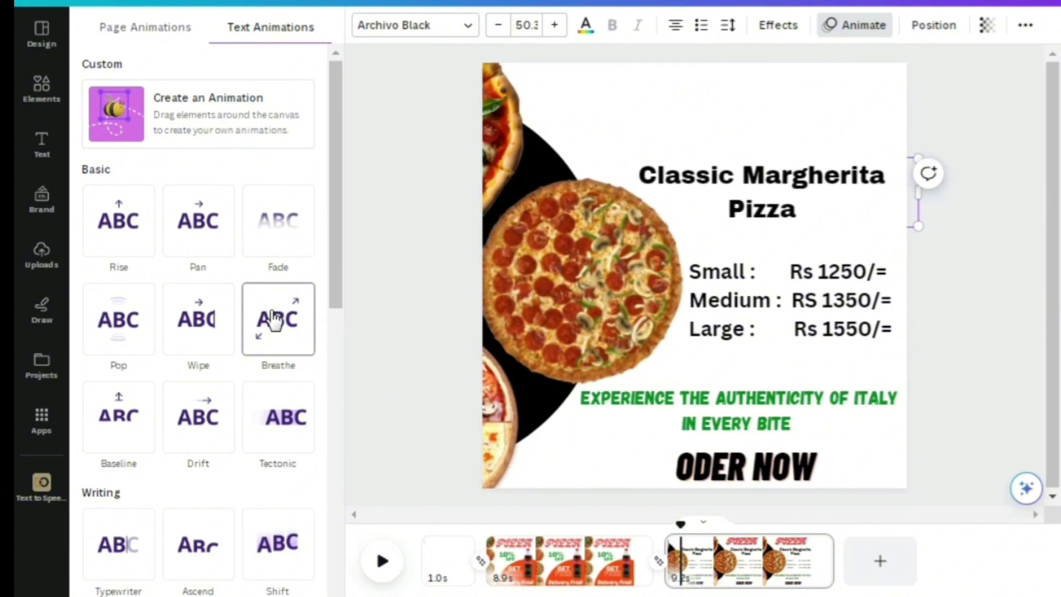
Step: Duplicate the third page and rotate the copy's pizza group so the basil-topped pizza sits beside the text
{"action": "left_click", "coordinate": [763, 547]}
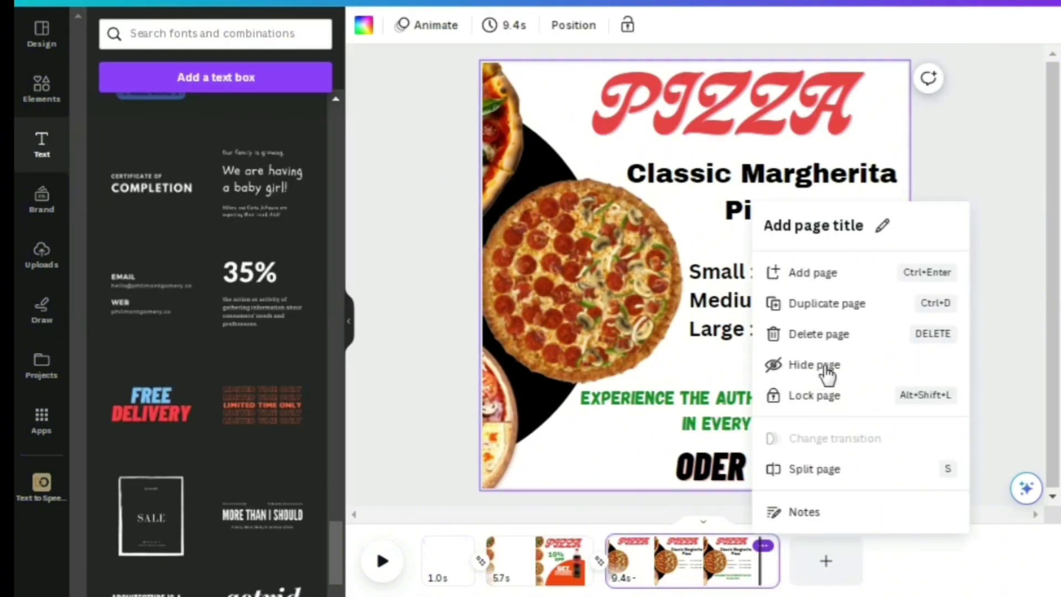
{"action": "left_click", "coordinate": [828, 304]}
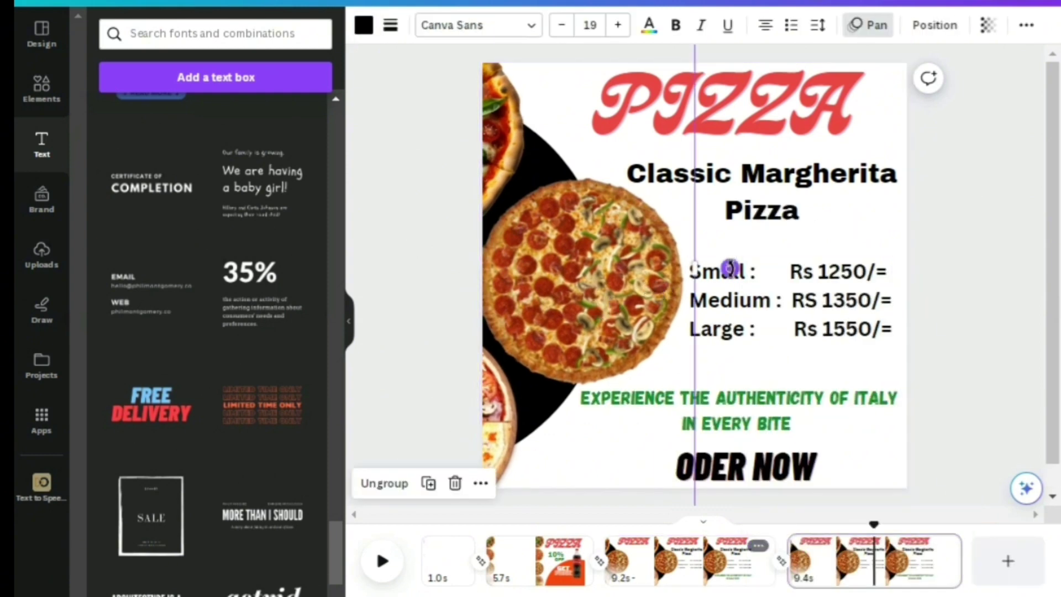
{"action": "left_click_drag", "start_coordinate": [730, 267], "coordinate": [386, 561]}
{"action": "double_click", "coordinate": [635, 180]}
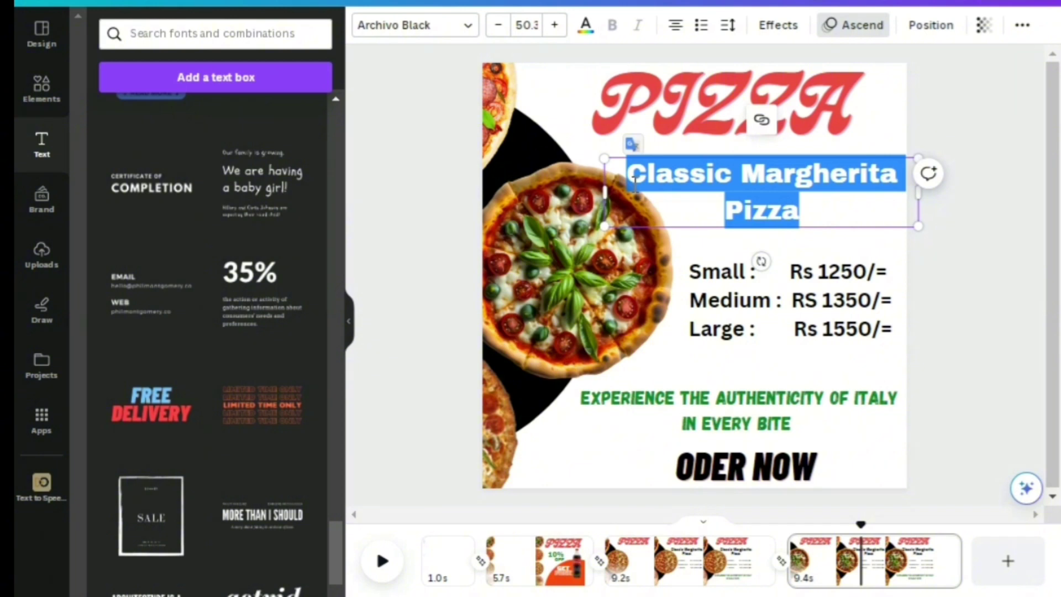
{"action": "key", "text": "BackSpace"}
{"action": "key", "text": "ctrl+z"}
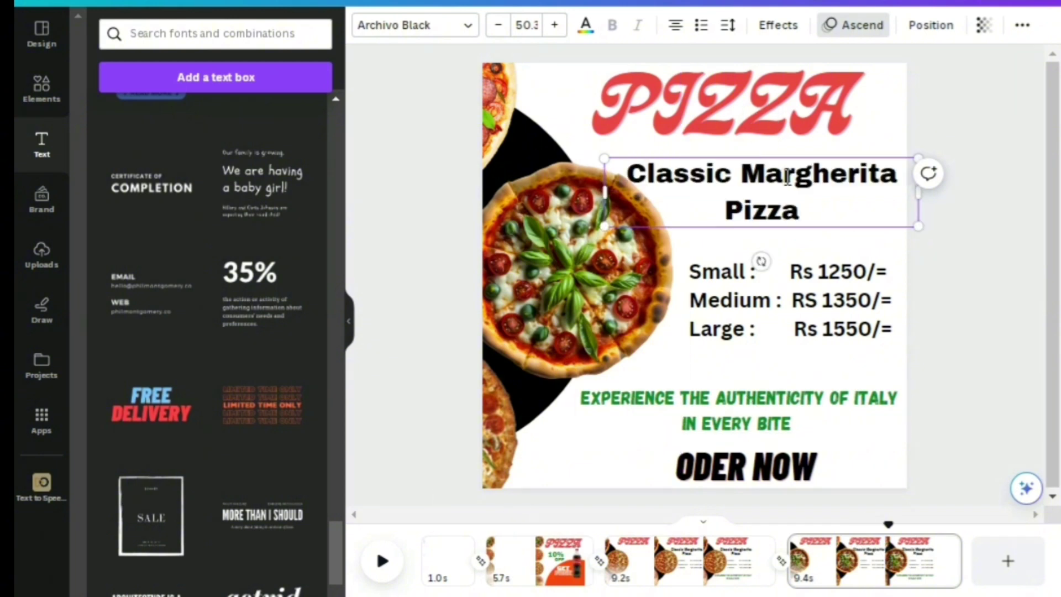
Step: Replace the Classic Margherita Pizza heading on the fourth page with the text "Vegetarian Garden Delight Pizza"
{"action": "double_click", "coordinate": [788, 175]}
{"action": "double_click", "coordinate": [795, 213]}
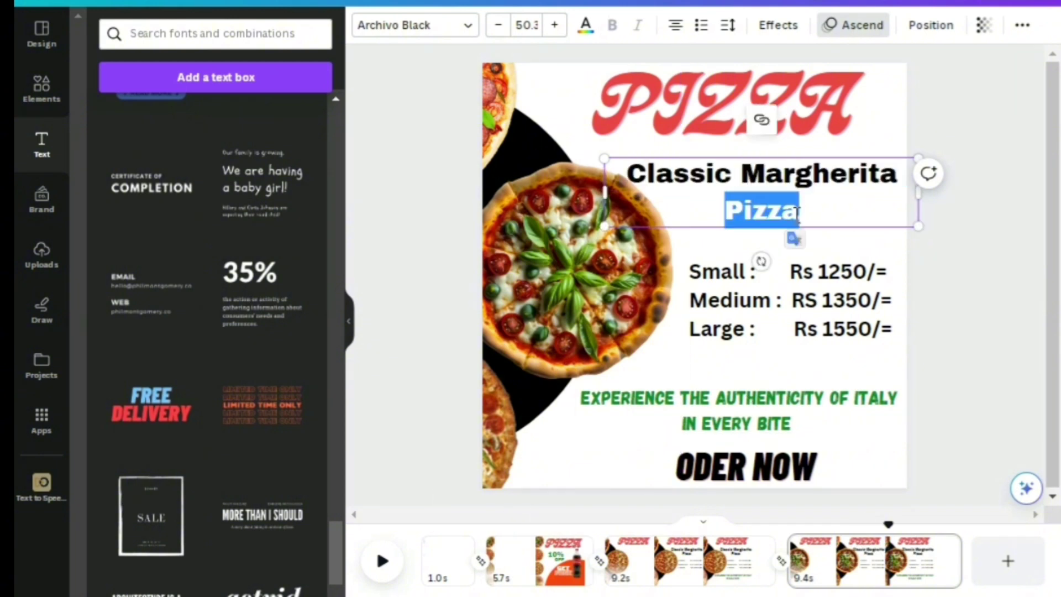
{"action": "triple_click", "coordinate": [685, 193]}
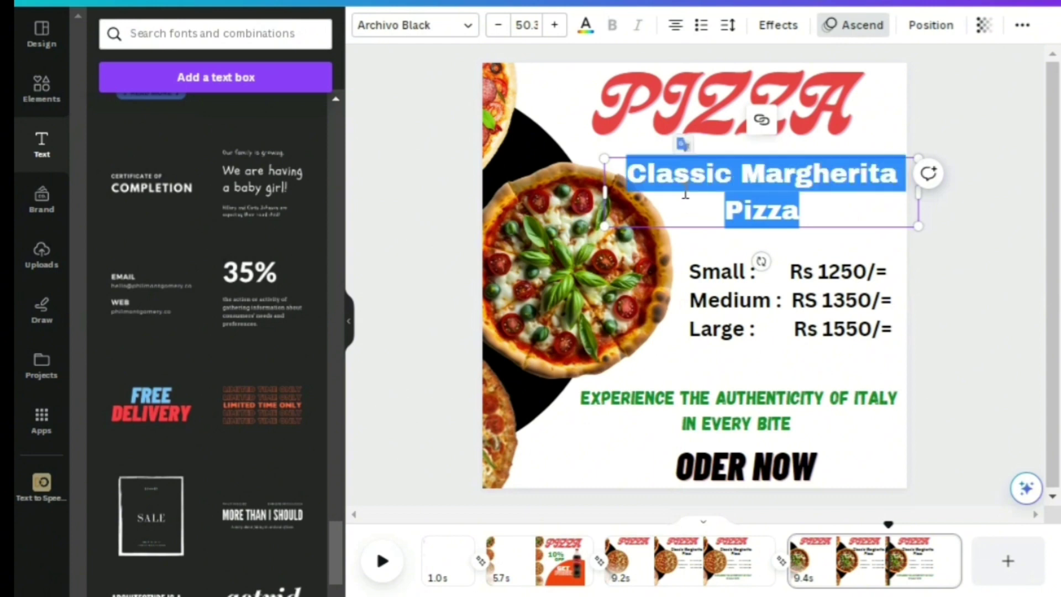
{"action": "key", "text": "BackSpace"}
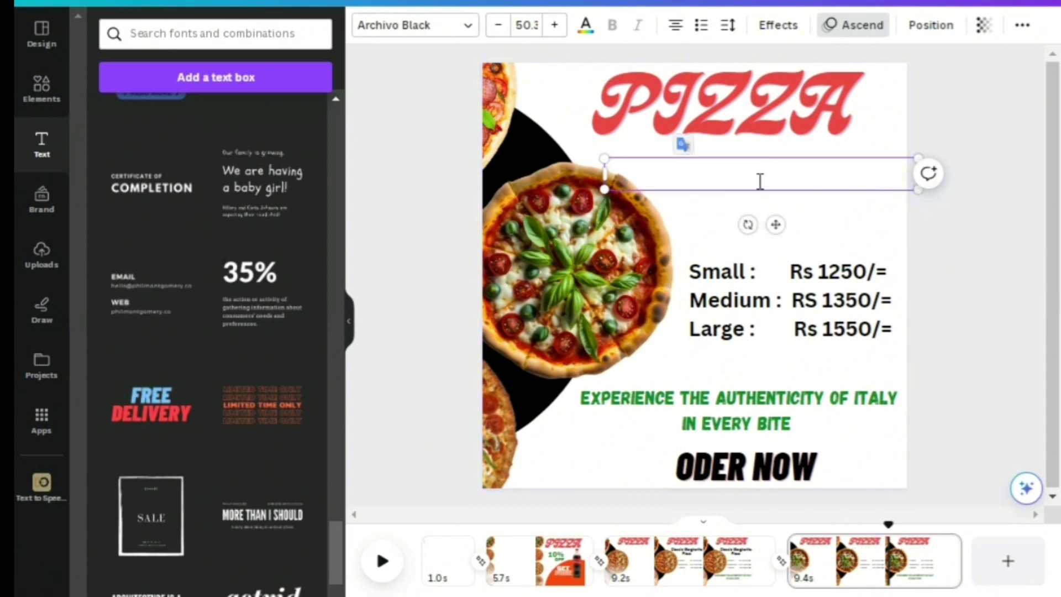
{"action": "right_click", "coordinate": [760, 181]}
{"action": "left_click", "coordinate": [805, 306]}
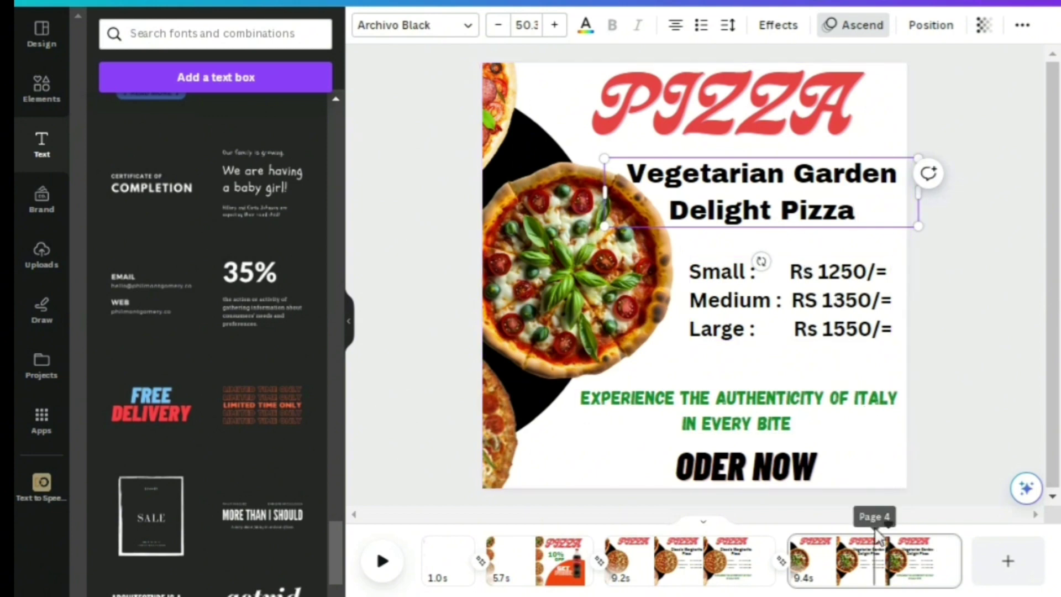
{"action": "left_click", "coordinate": [833, 327]}
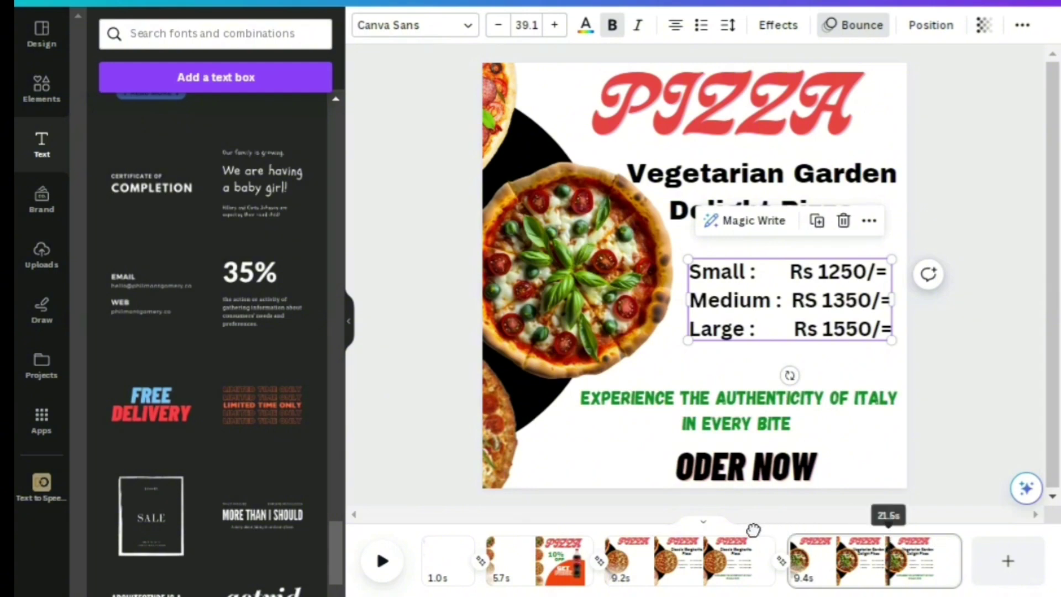
{"action": "left_click_drag", "start_coordinate": [753, 529], "coordinate": [675, 529]}
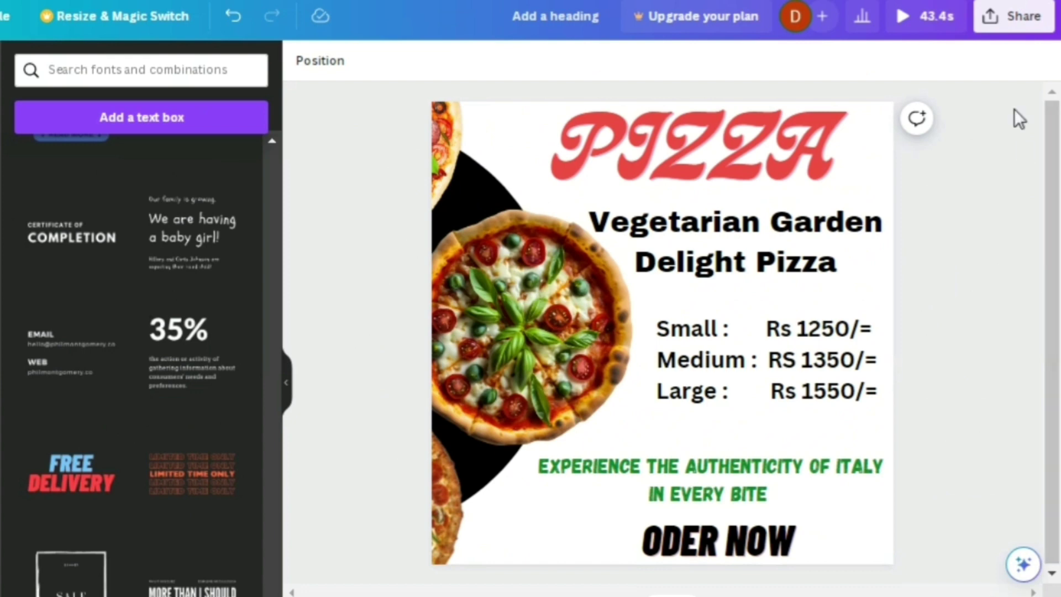
Step: Download all pages of the design as an MP4 video at 1,080 × 1,080 px
{"action": "left_click", "coordinate": [1032, 21]}
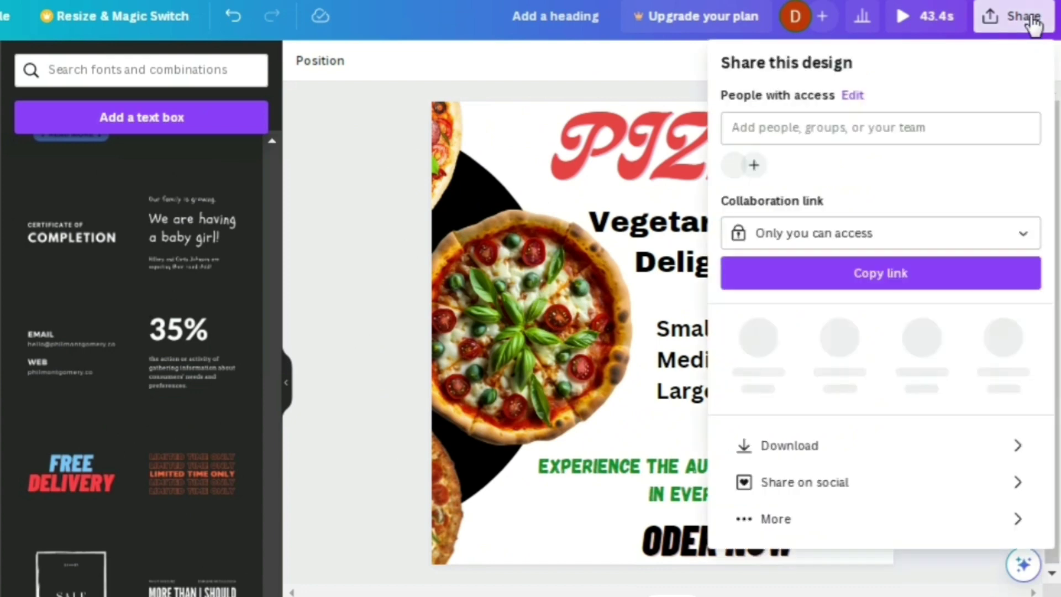
{"action": "left_click", "coordinate": [809, 441]}
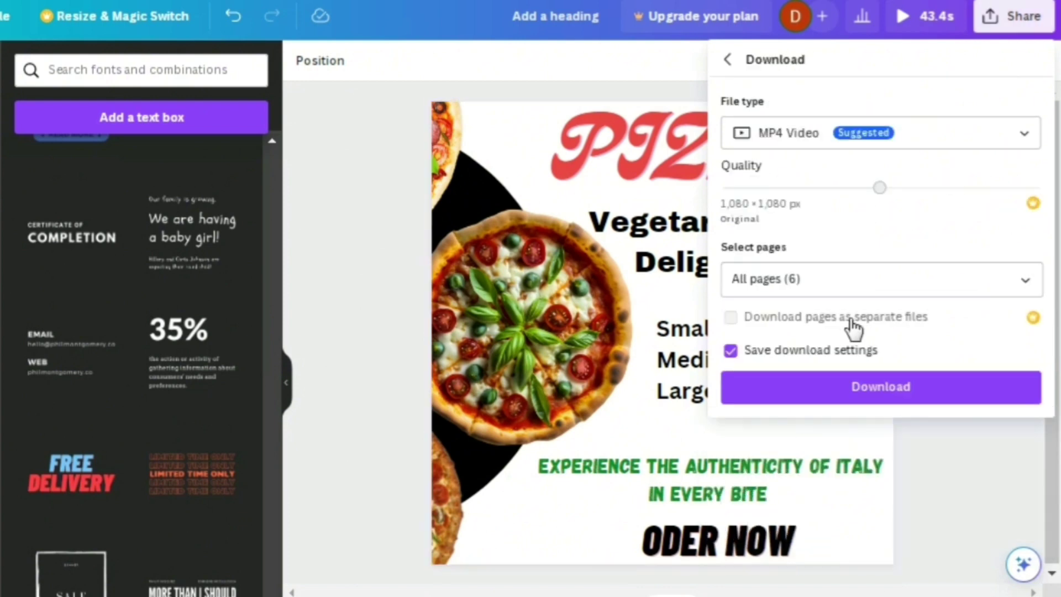
{"action": "left_click", "coordinate": [860, 391]}
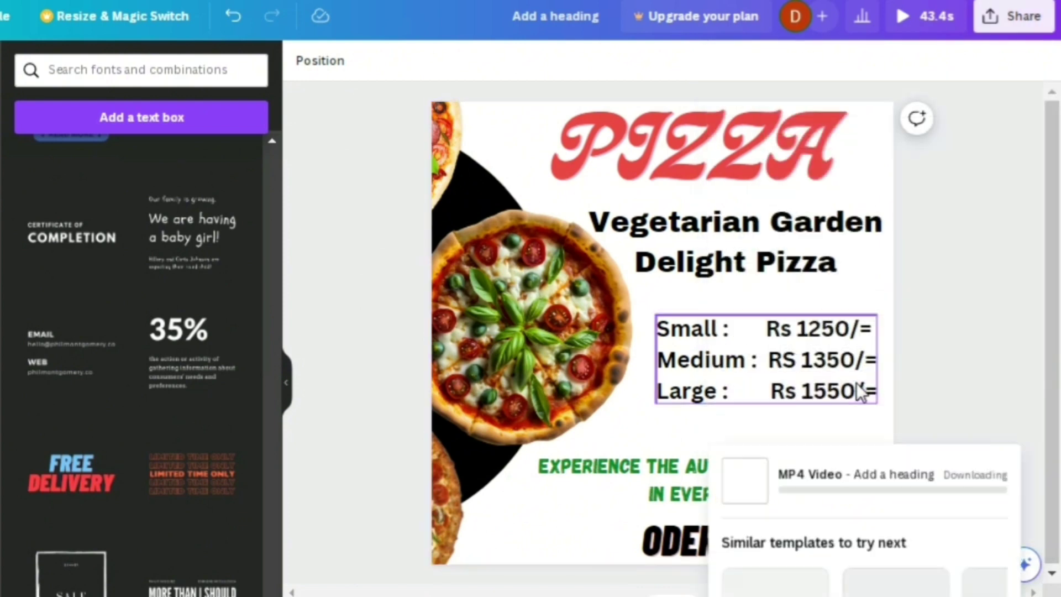